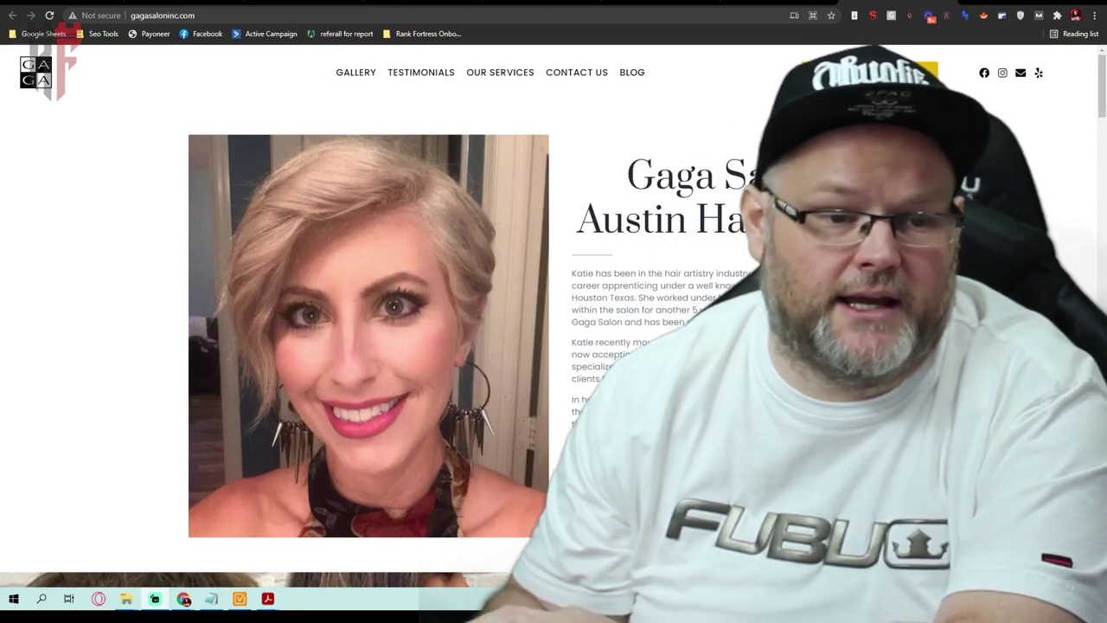
scroll(363, 346, down, 5)
scroll(363, 346, up, 5)
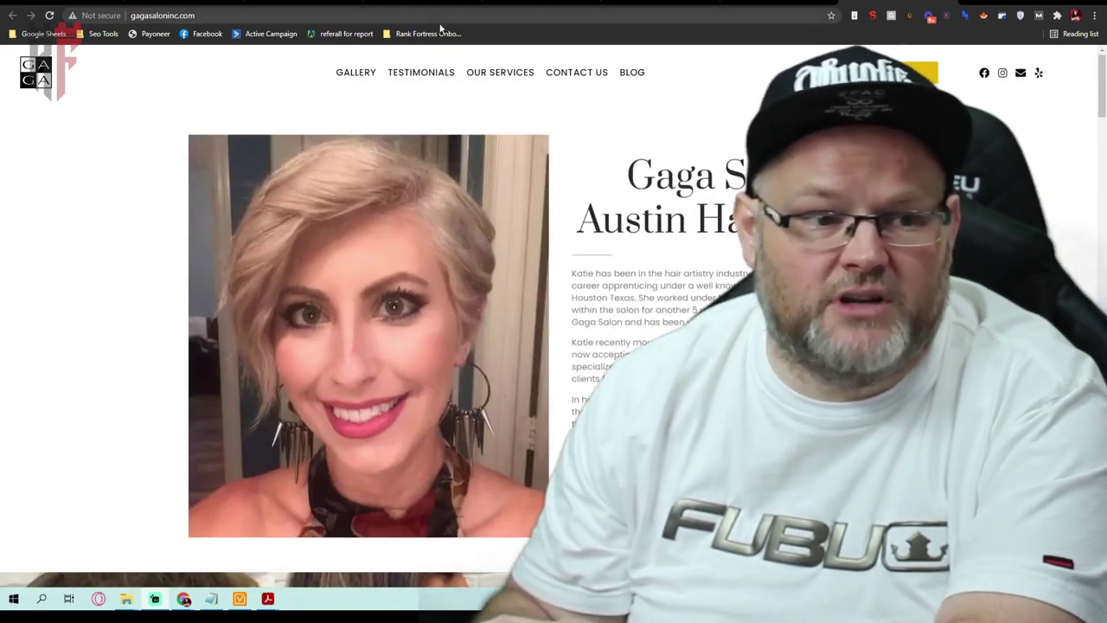
scroll(294, 77, down, 5)
scroll(363, 346, up, 1)
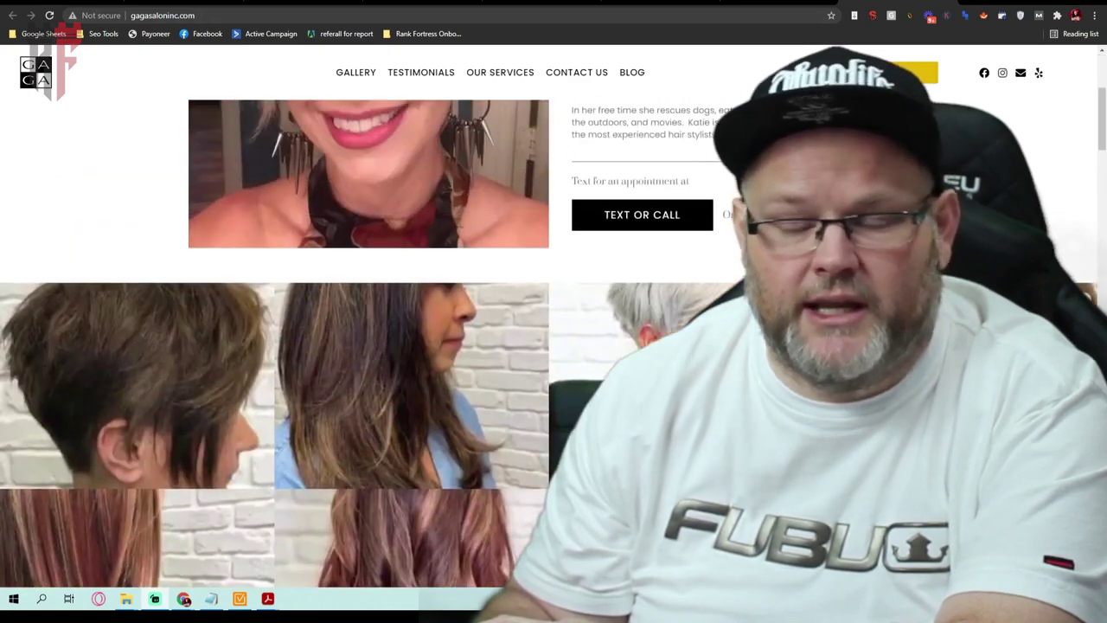
scroll(363, 346, down, 5)
scroll(363, 346, up, 5)
scroll(363, 346, up, 4)
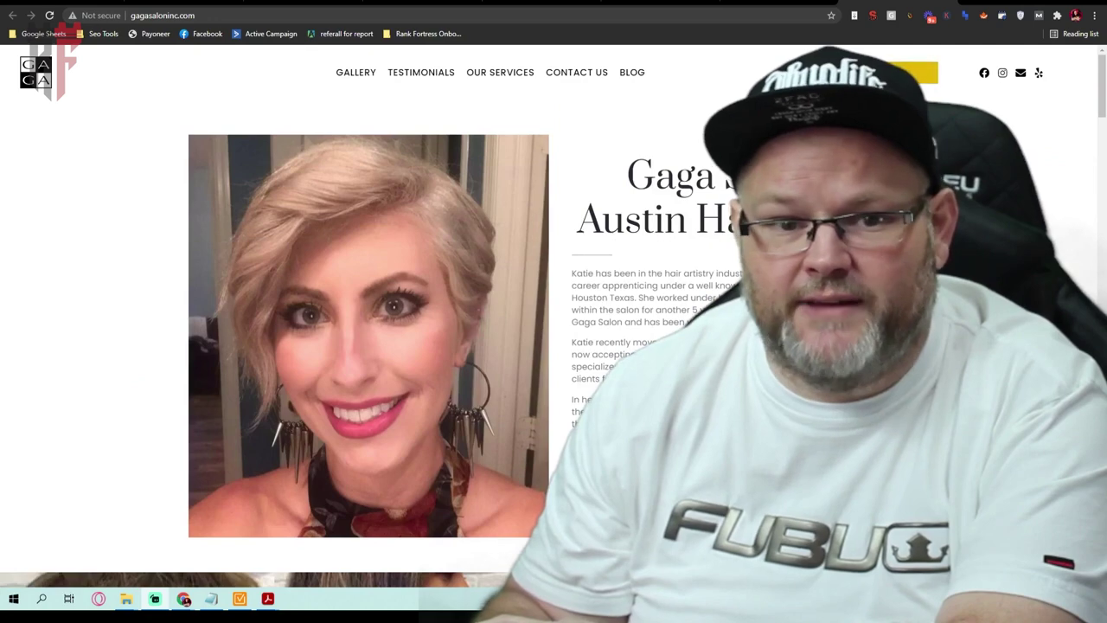
scroll(960, 86, down, 4)
scroll(960, 86, up, 4)
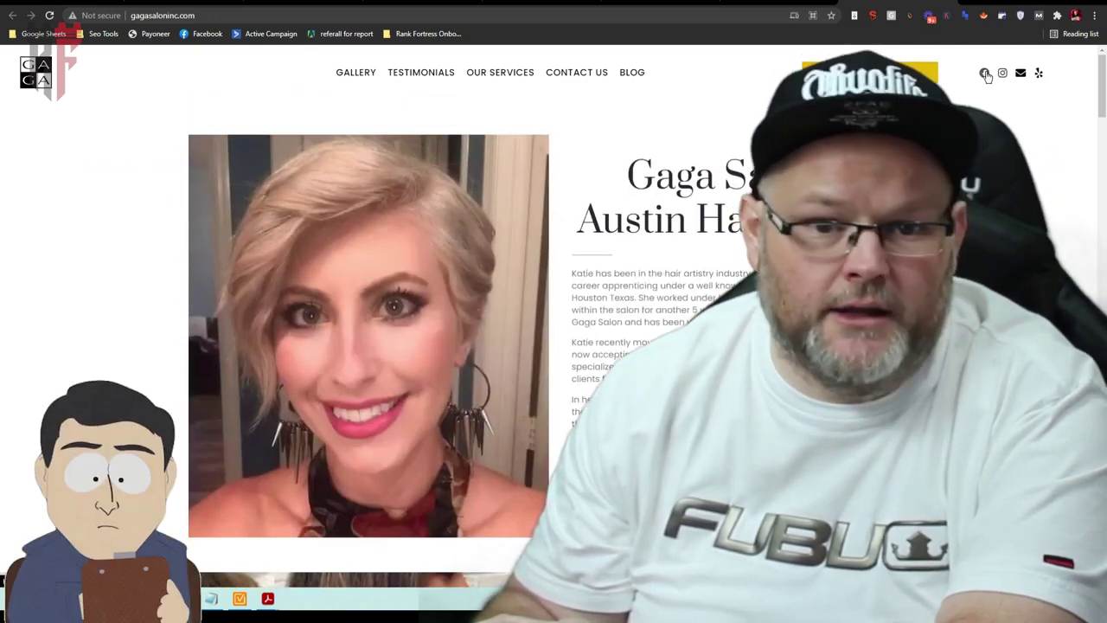
click(984, 75)
key(ctrl+w)
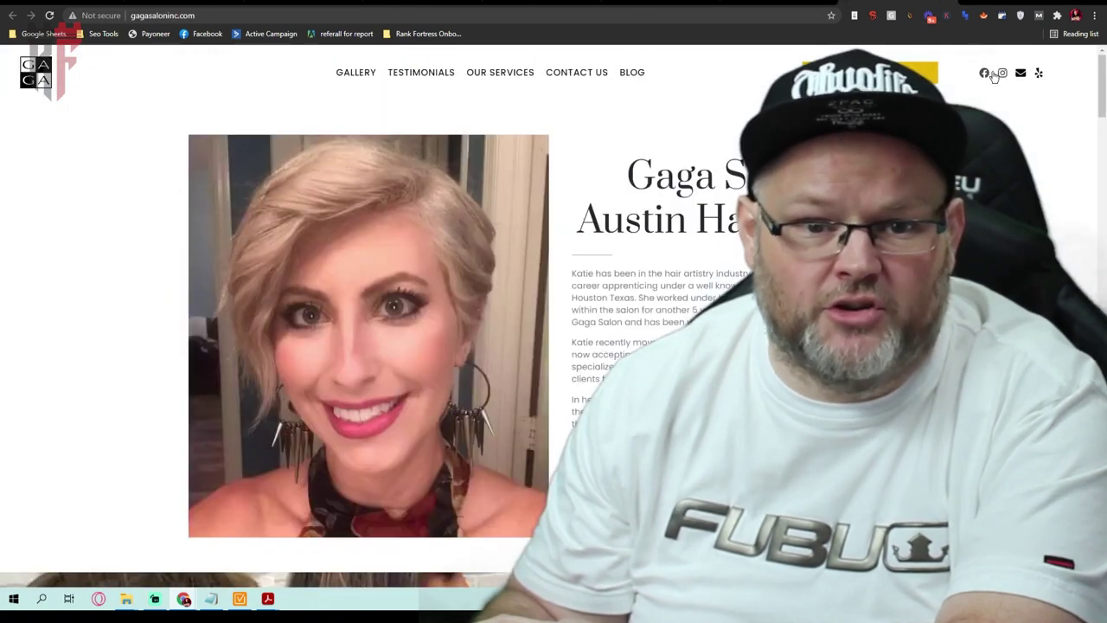
click(1004, 76)
key(ctrl+w)
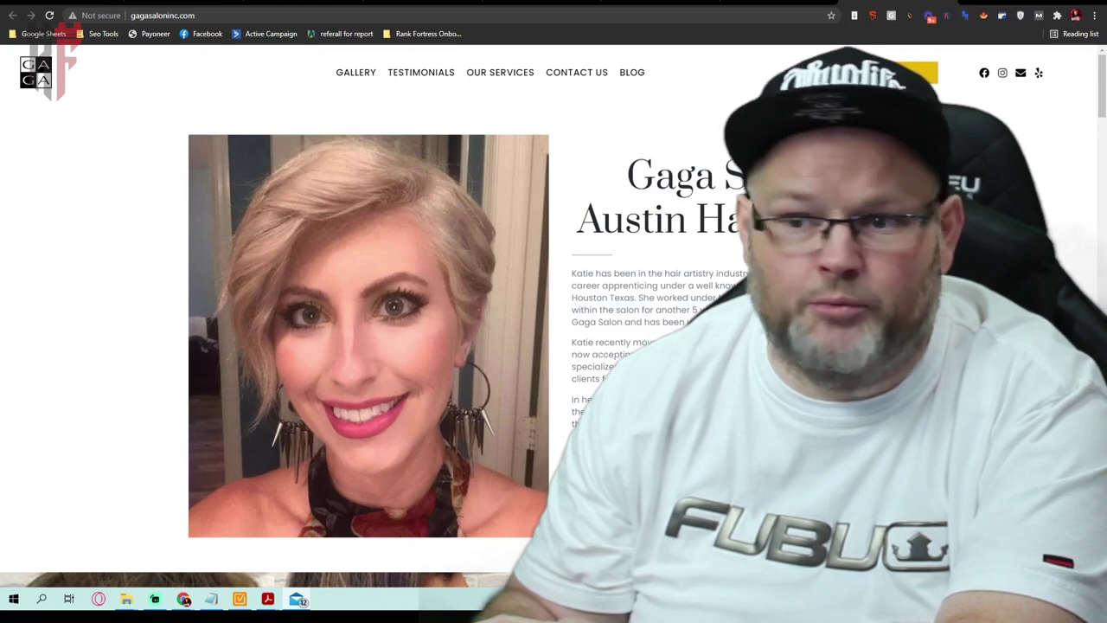
click(1030, 73)
click(1038, 73)
click(1044, 73)
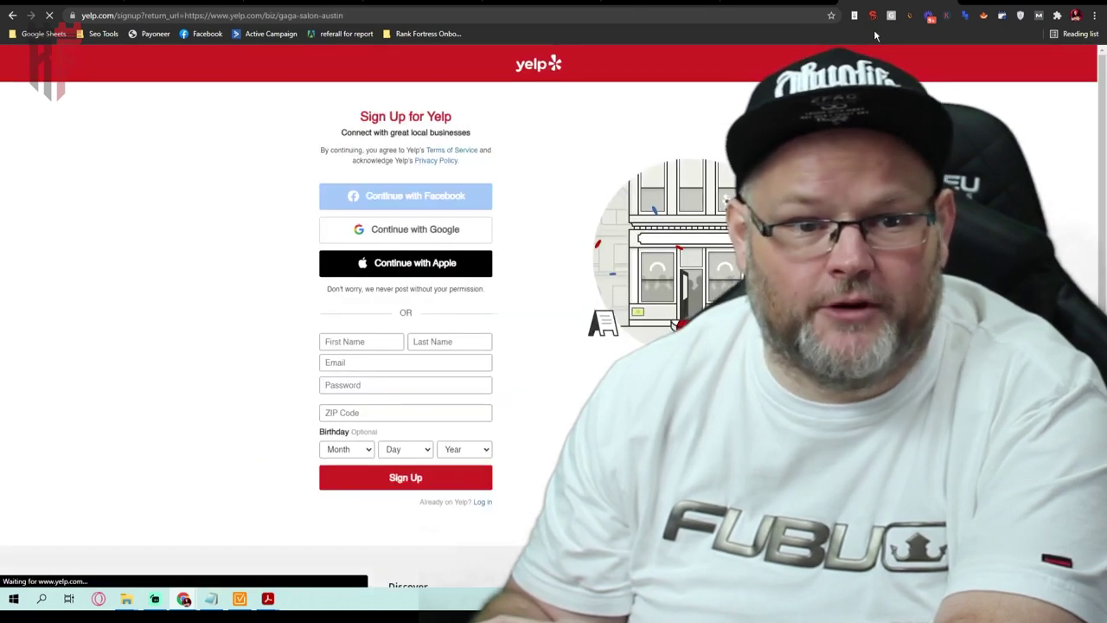
click(13, 17)
click(13, 17)
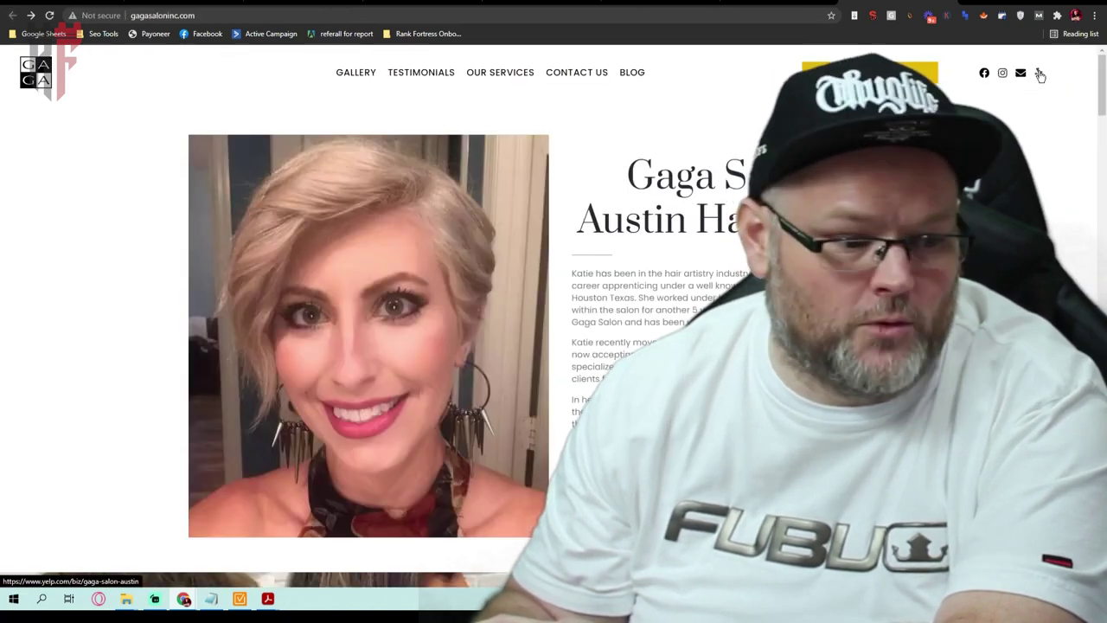
click(1038, 74)
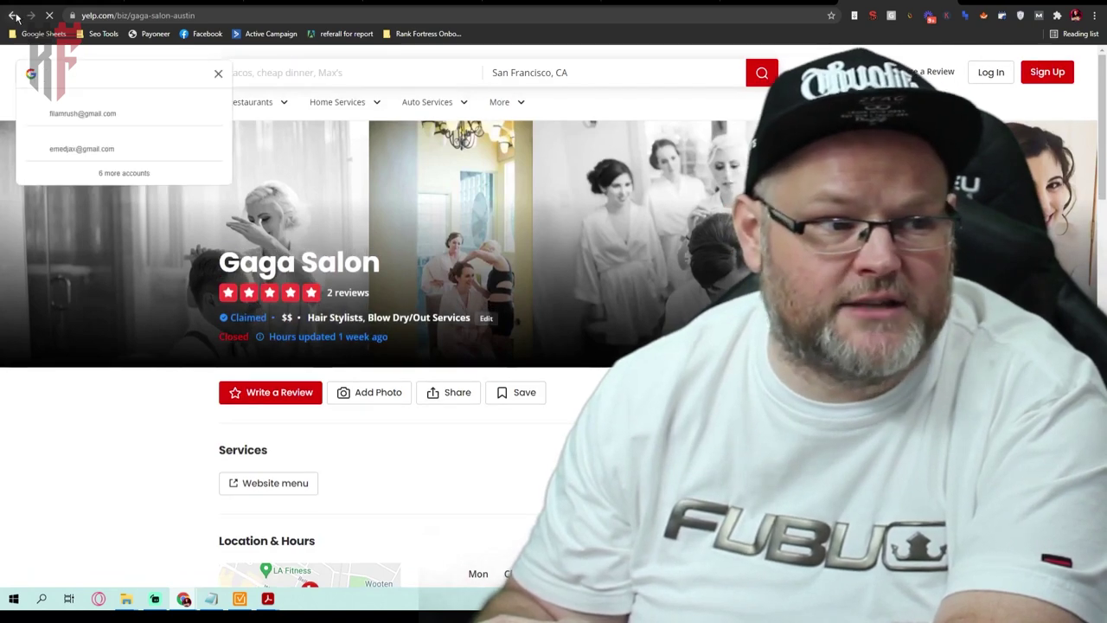
click(11, 15)
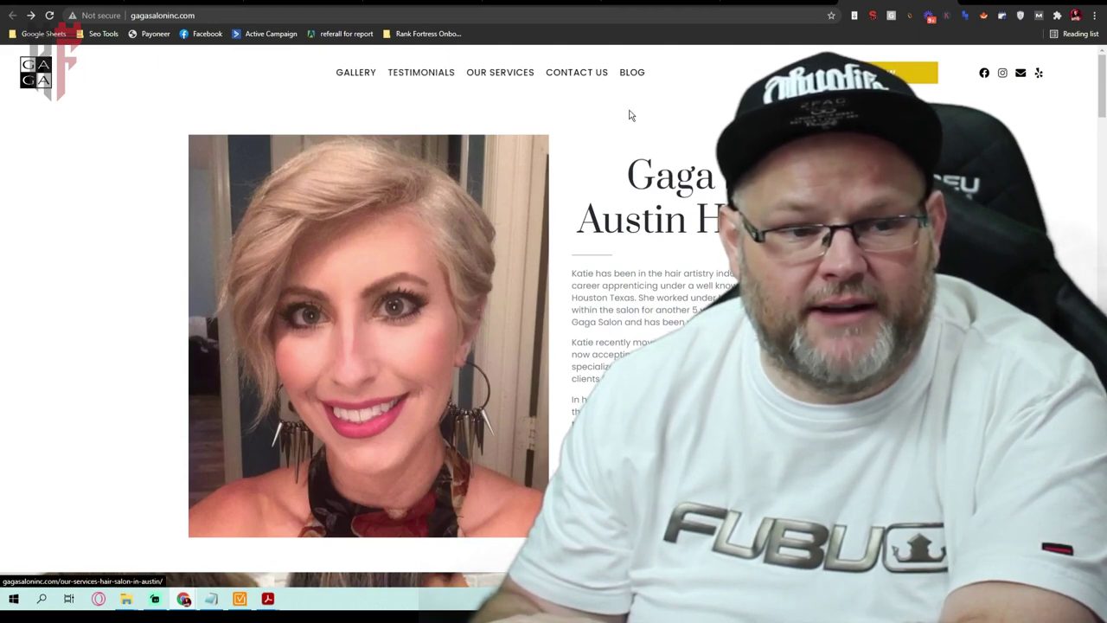
Scroll past the gallery, testimonials, Visit Us and footer, then back to the Google reviews.
scroll(665, 120, down, 4)
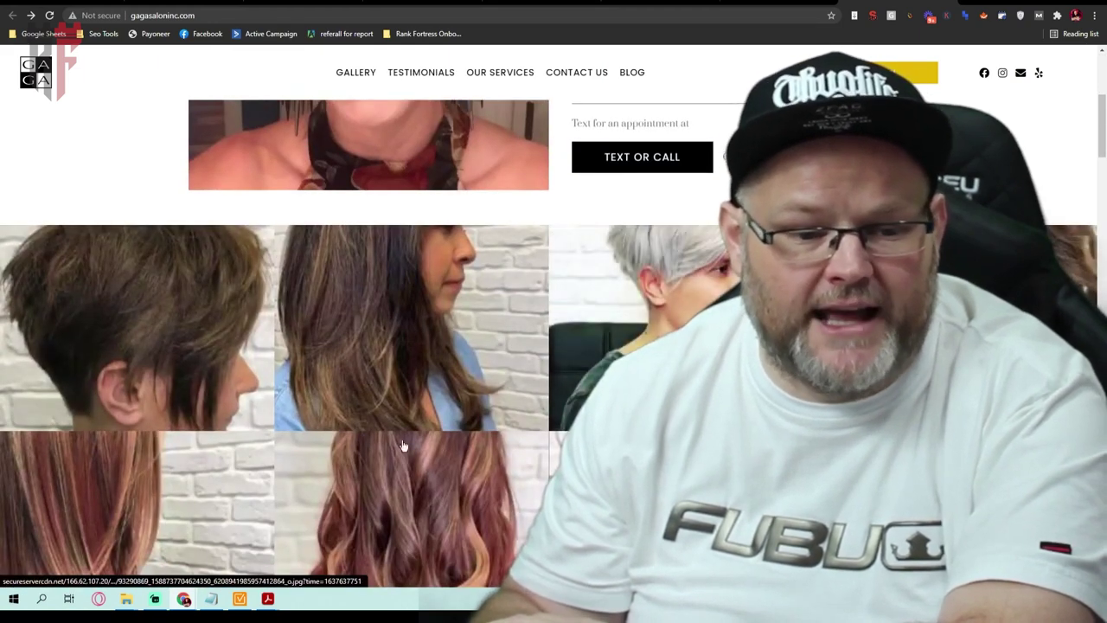
scroll(616, 292, down, 8)
scroll(617, 291, up, 3)
scroll(620, 324, down, 4)
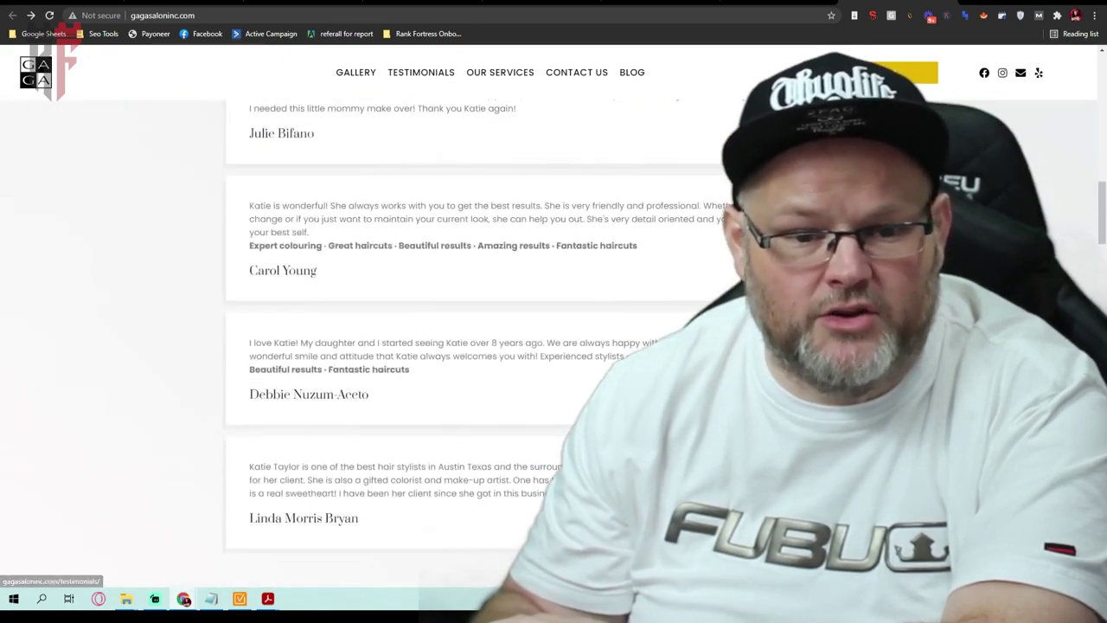
scroll(663, 280, down, 4)
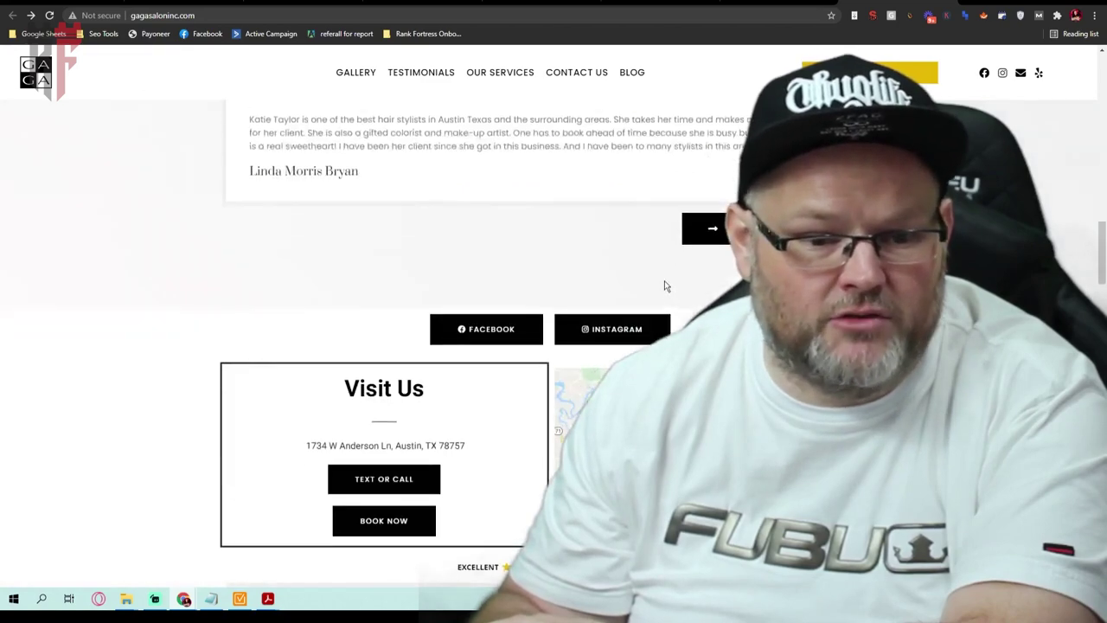
scroll(655, 276, down, 1)
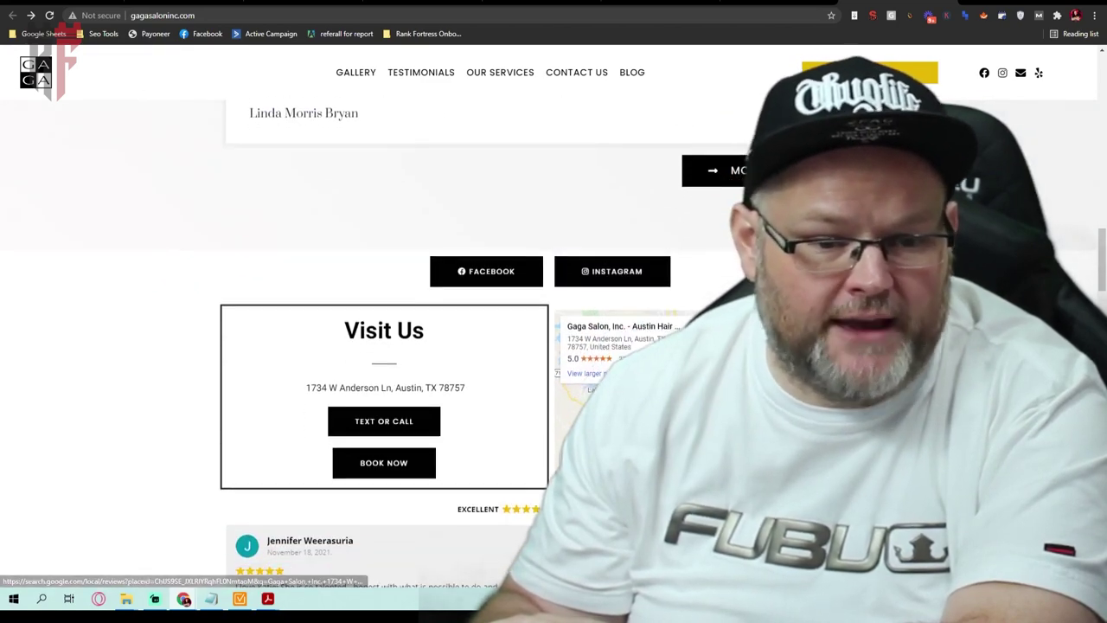
scroll(484, 260, down, 3)
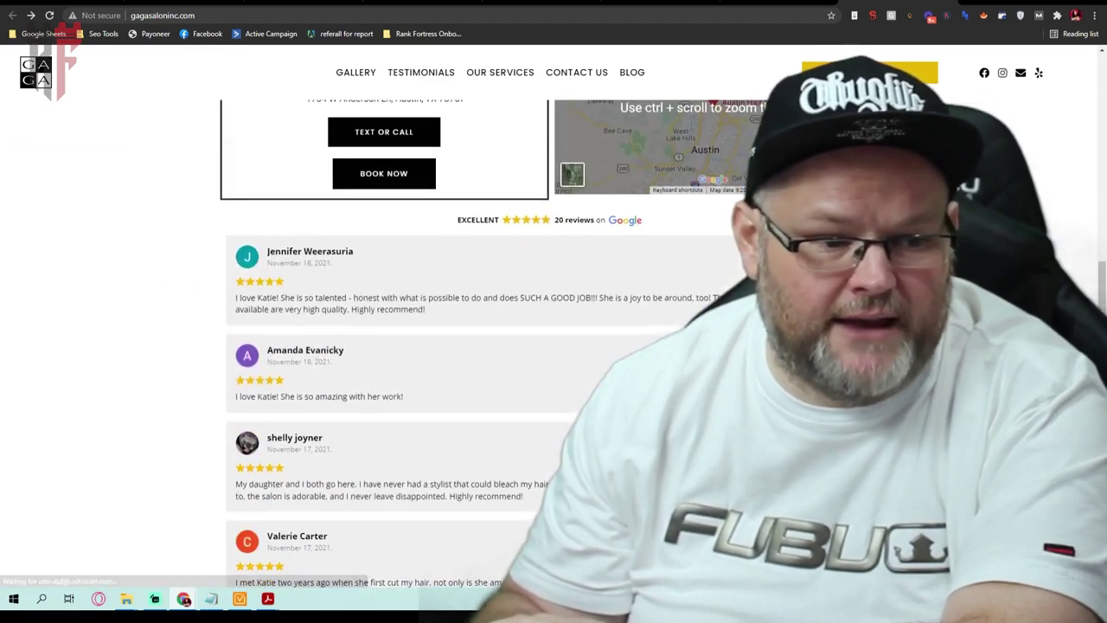
scroll(406, 324, down, 5)
scroll(415, 328, down, 20)
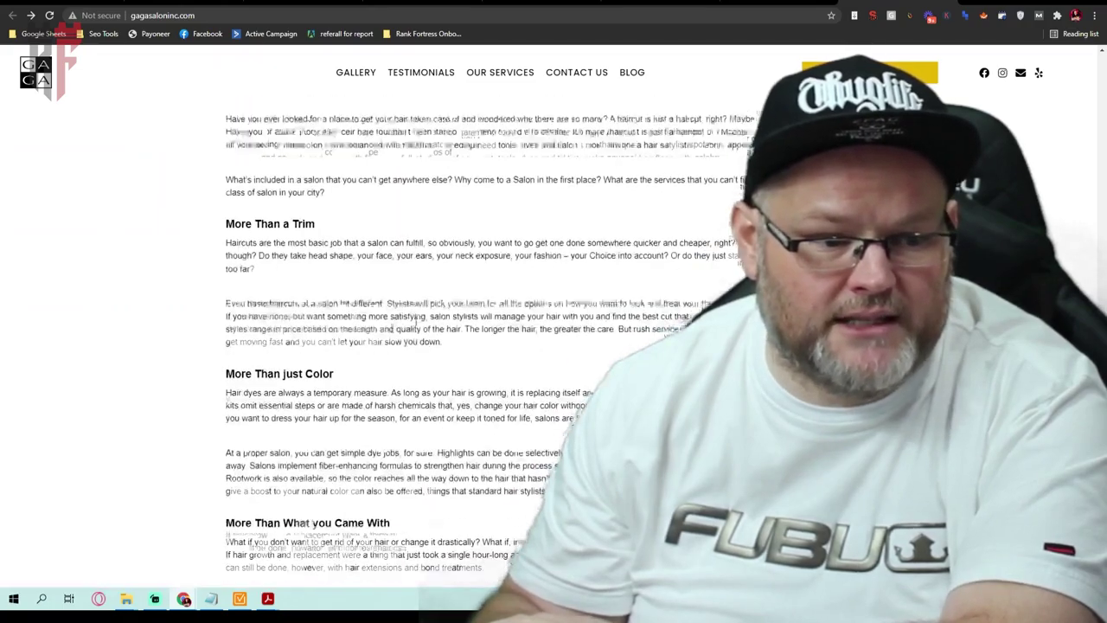
scroll(415, 311, down, 2)
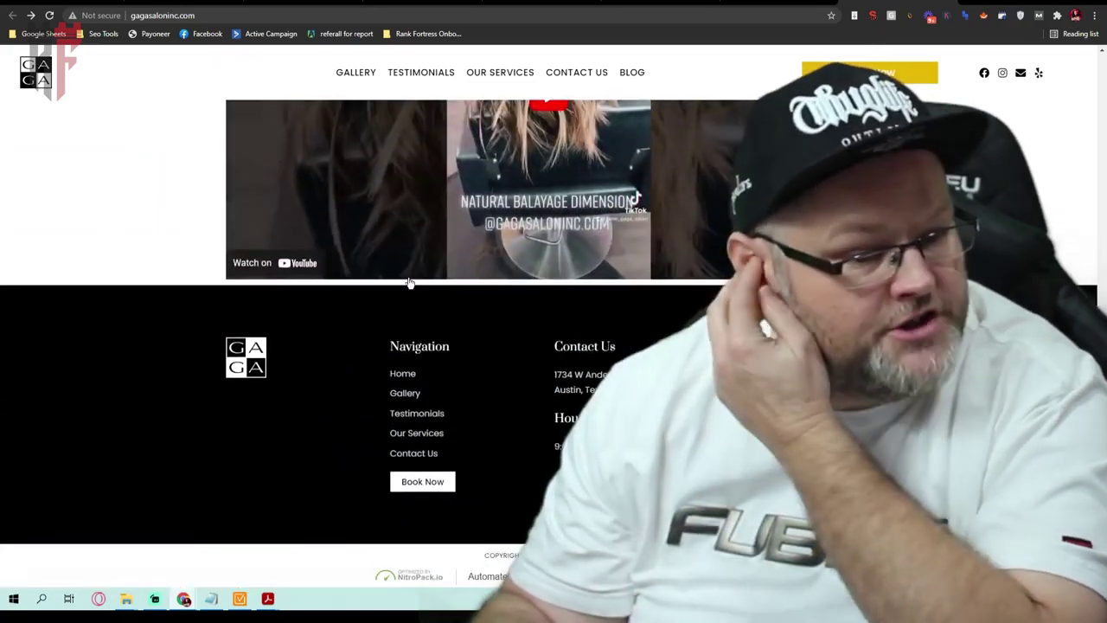
scroll(414, 299, up, 7)
scroll(413, 284, up, 12)
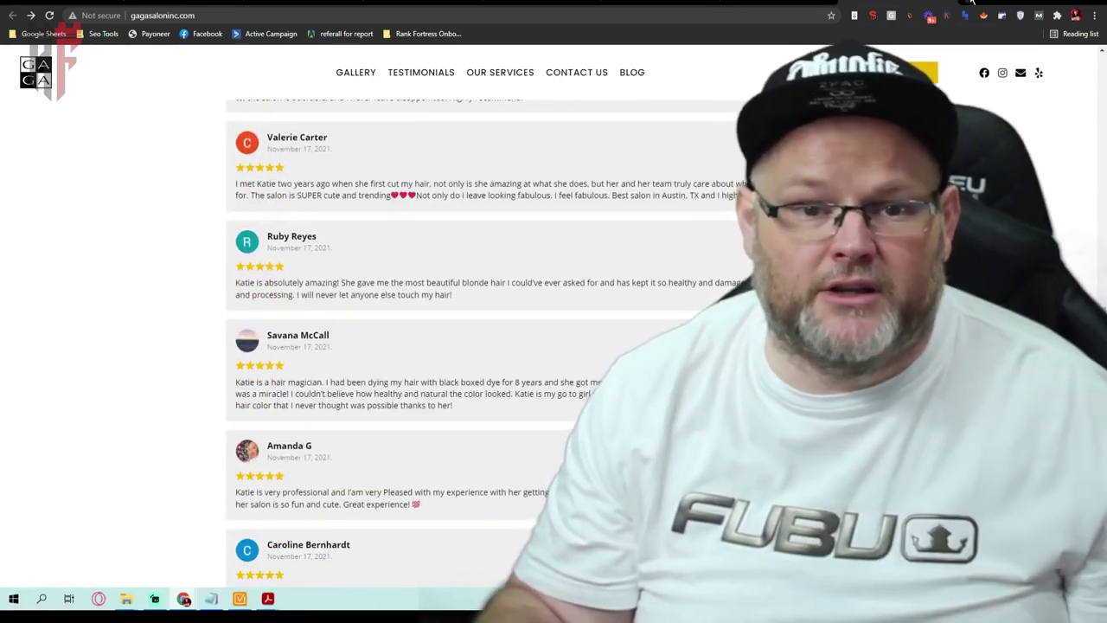
Load the suggested St. Louis sod installation site in a new tab, then return to the Gaga Salon tab.
key(ctrl+t)
text(sod)
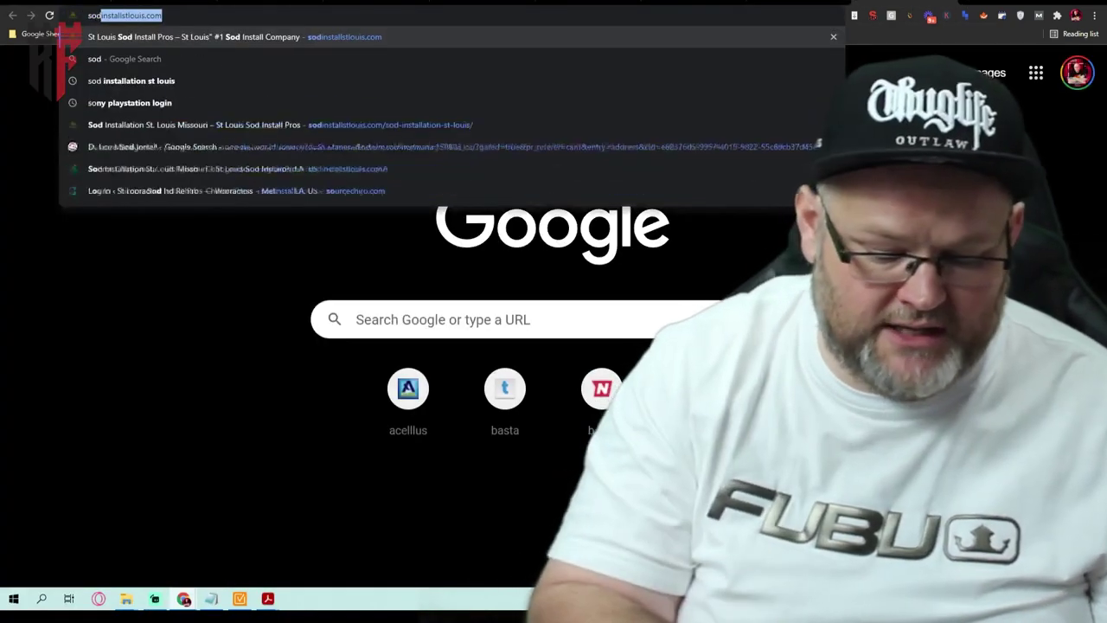
key(Return)
key(ctrl+w)
scroll(413, 346, up, 15)
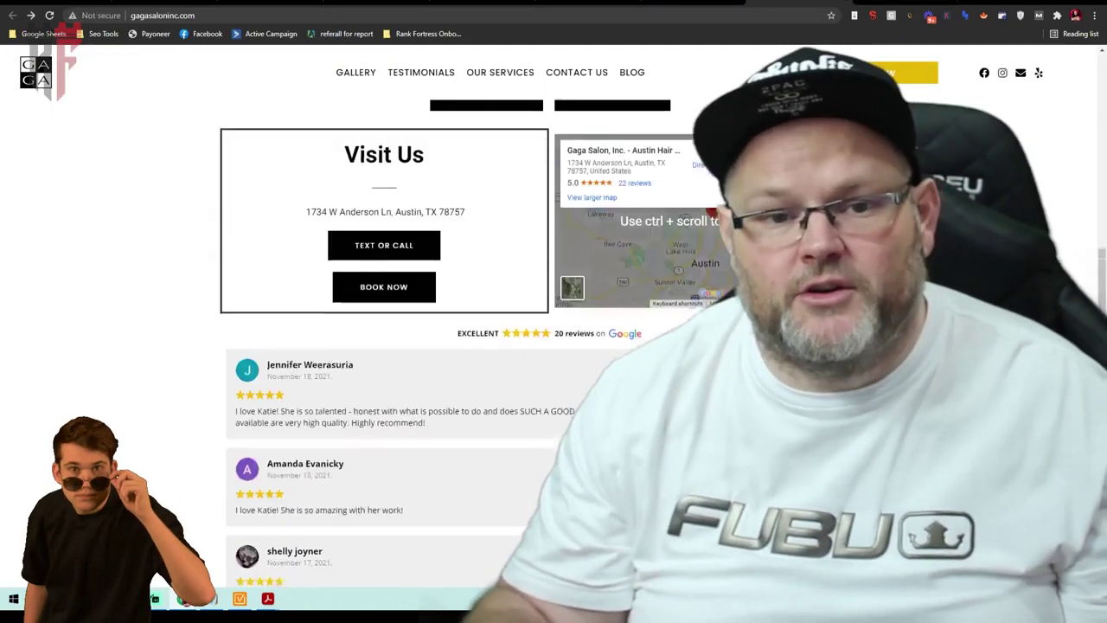
scroll(413, 346, up, 5)
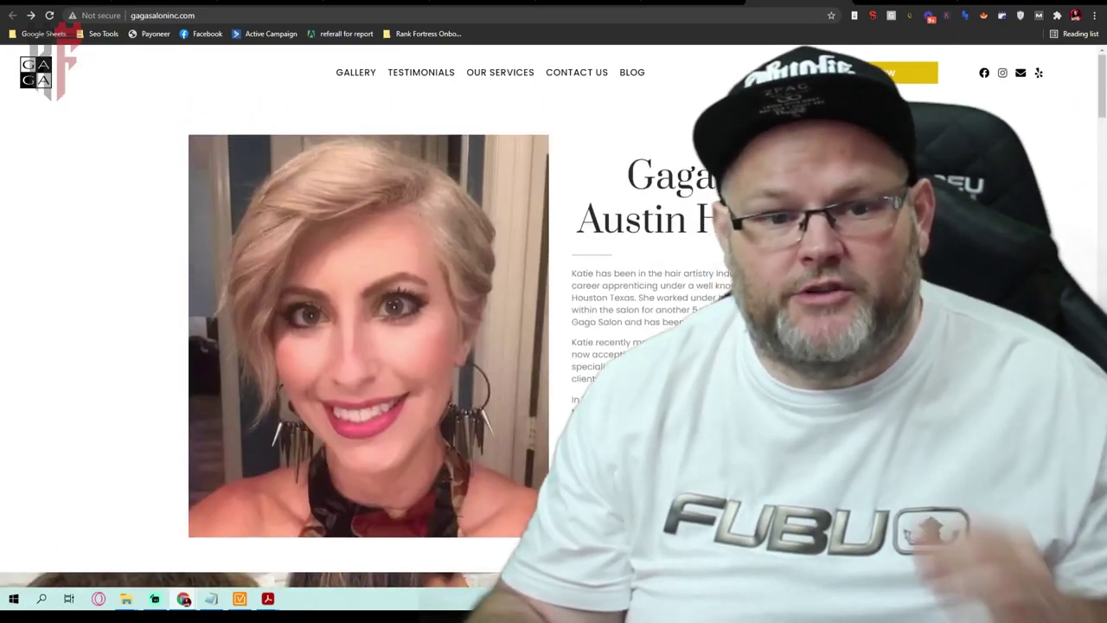
Open the Google reviews for St. Louis Sod Install from its search results.
key(ctrl+Tab)
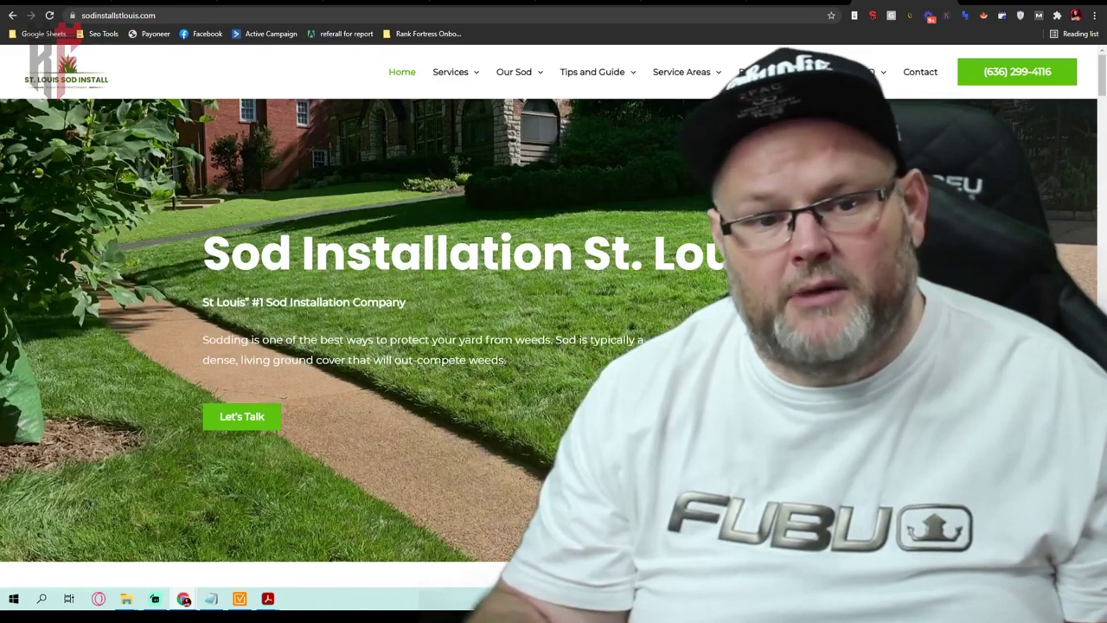
key(ctrl+Tab)
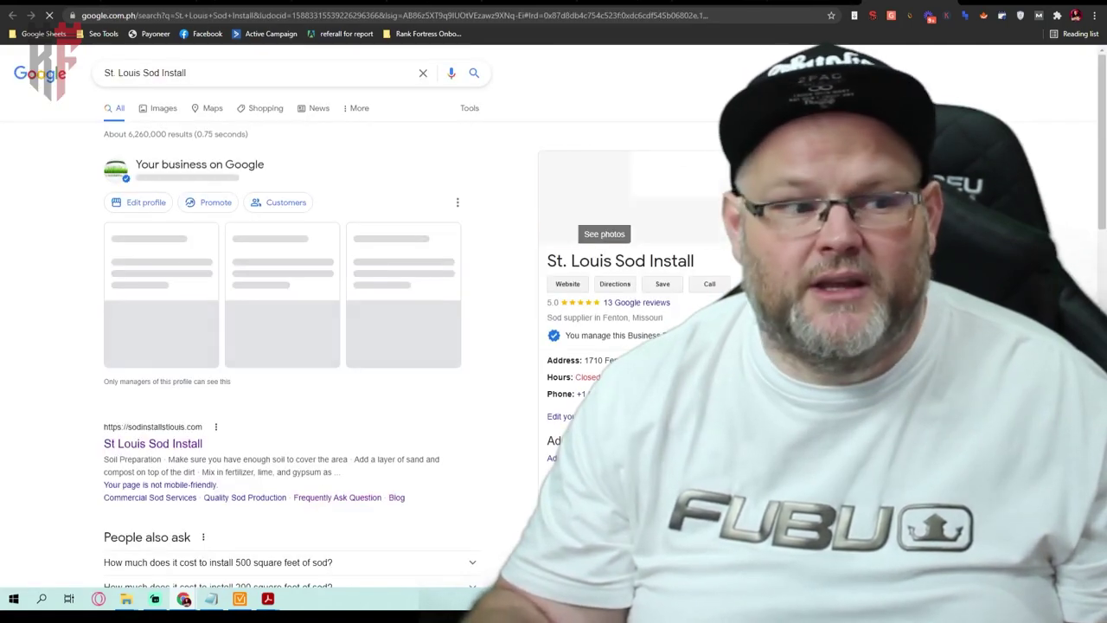
click(636, 302)
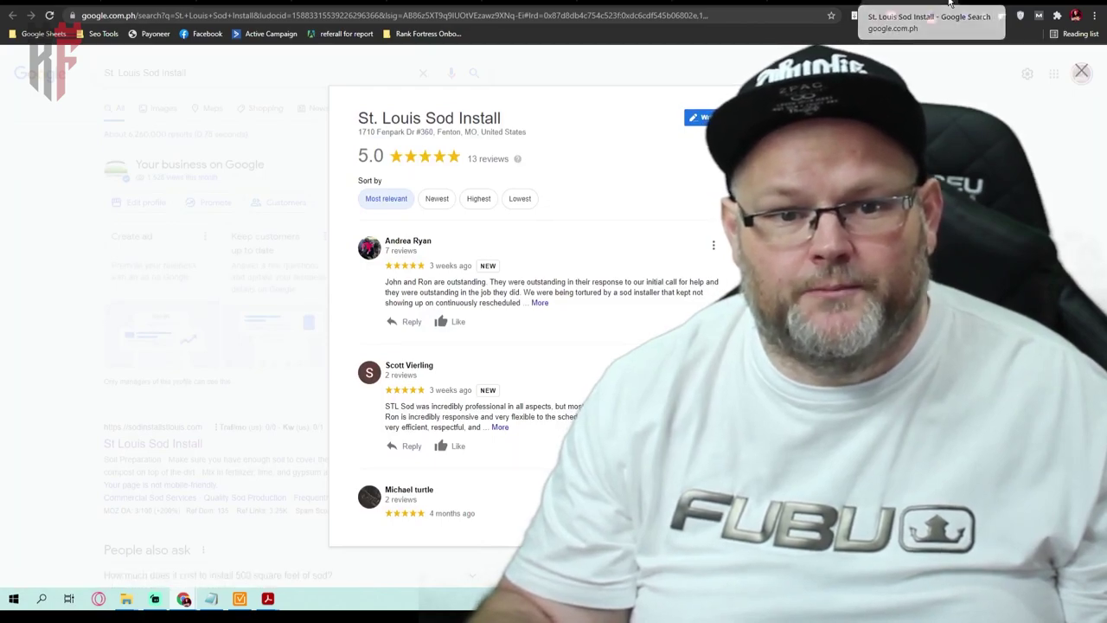
key(ctrl+Tab)
On the sod installer's site, bring up link options for the five-star testimonial's reviewer.
scroll(554, 346, down, 5)
scroll(553, 346, down, 12)
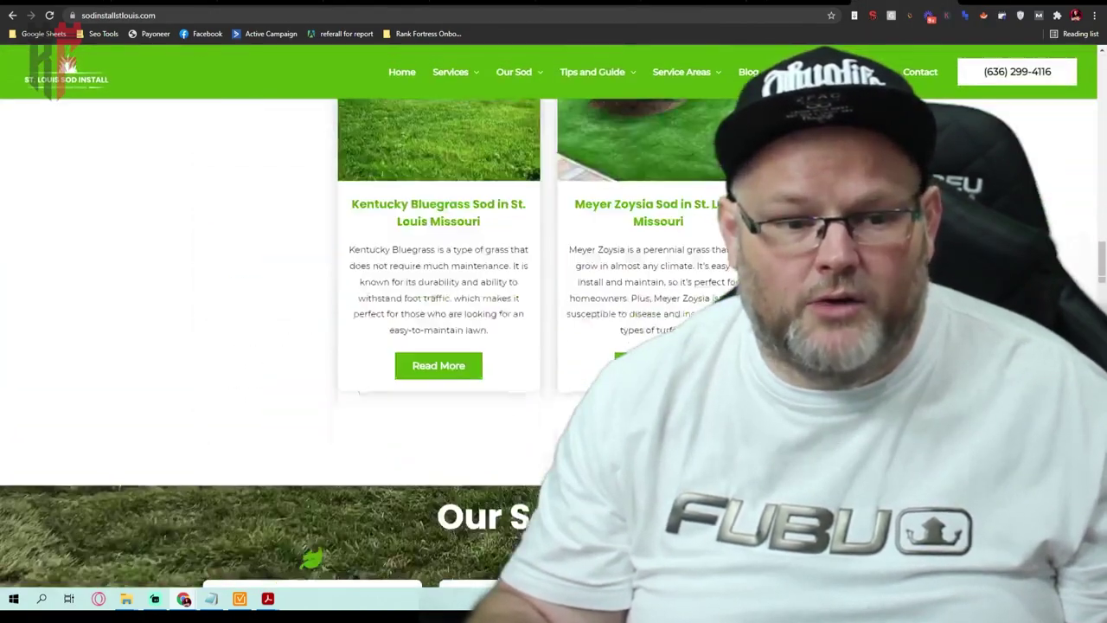
scroll(553, 346, up, 4)
scroll(554, 346, down, 15)
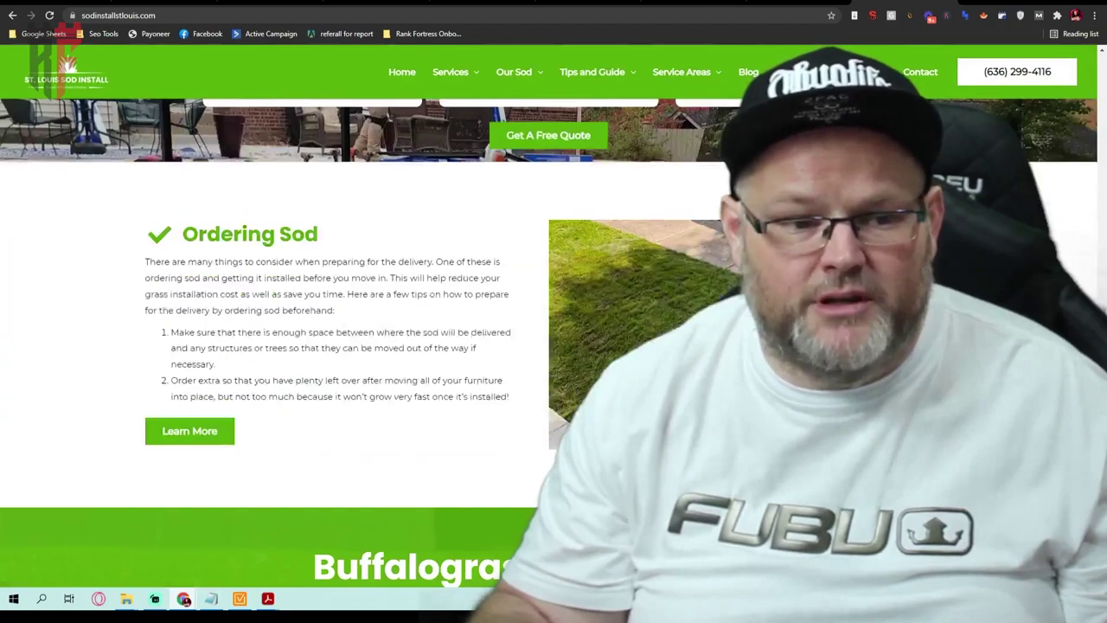
scroll(554, 346, down, 15)
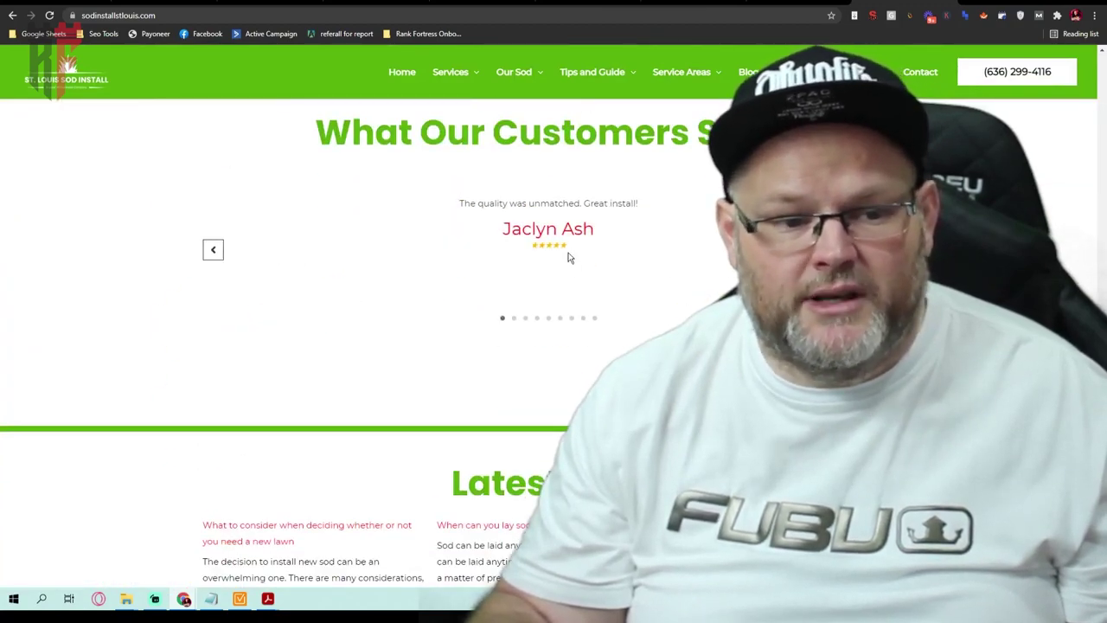
right_click(574, 244)
click(574, 244)
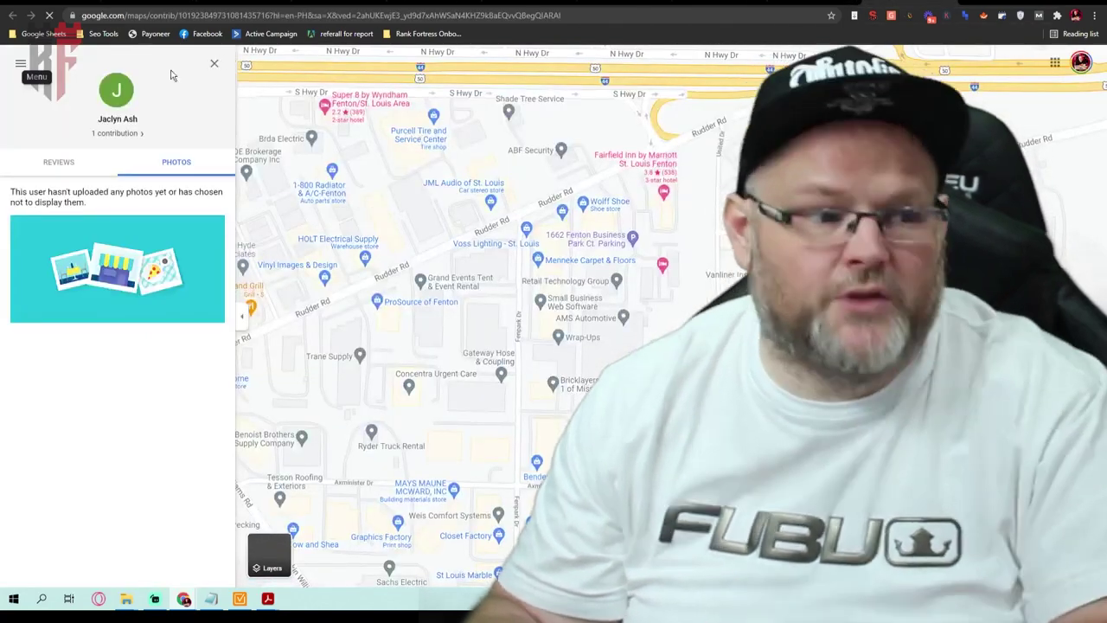
click(61, 164)
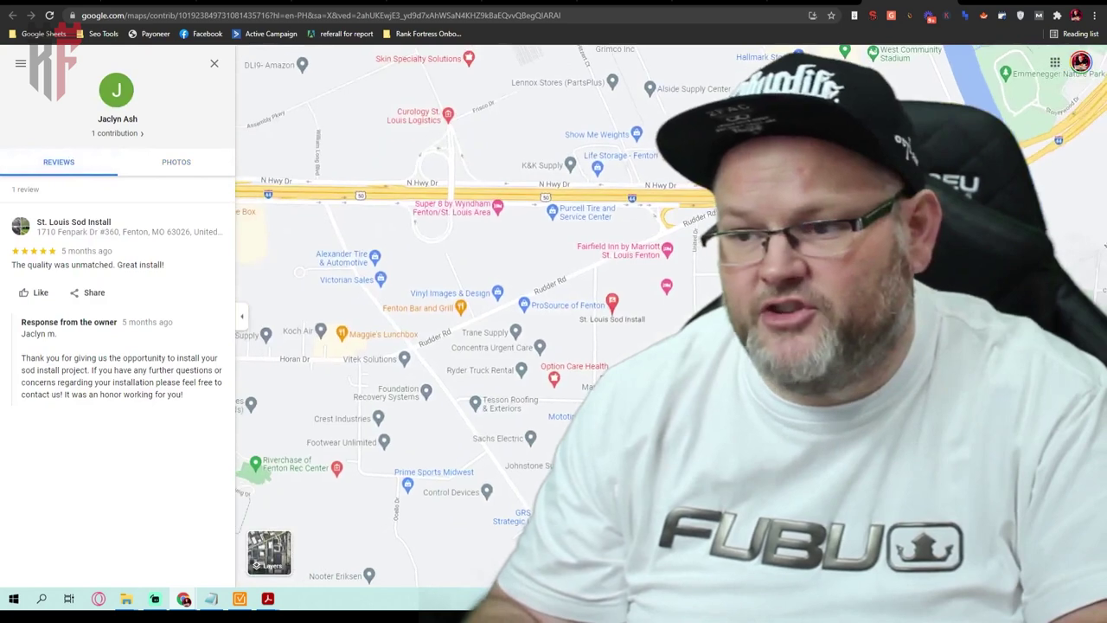
key(alt+Left)
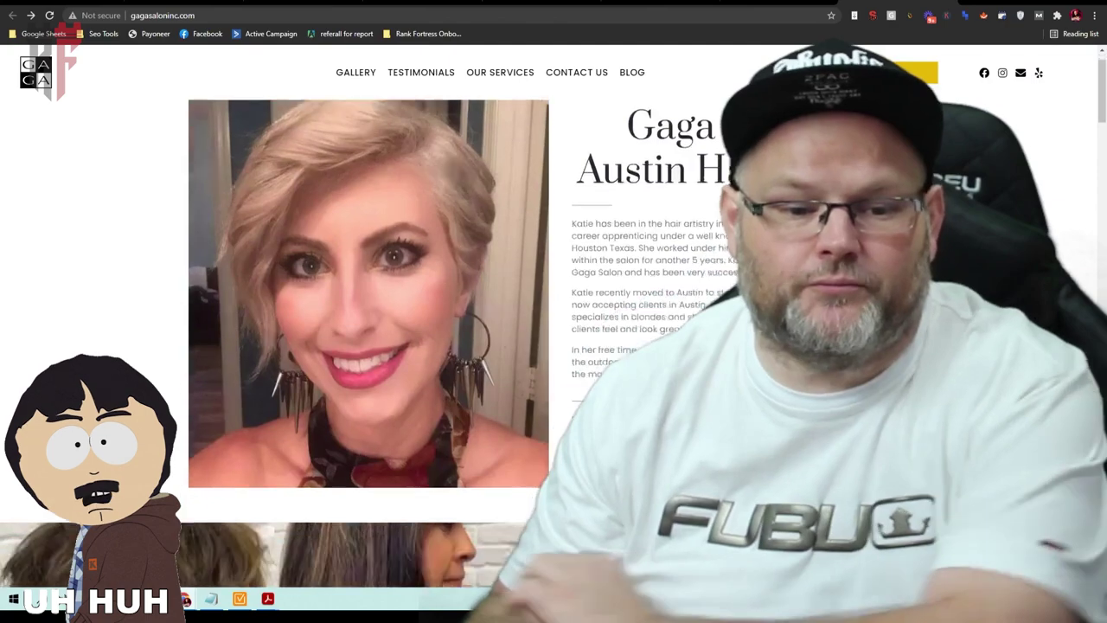
Scroll the gagasaloninc.com homepage down to the footer and back up to the stylist introduction.
scroll(389, 346, down, 10)
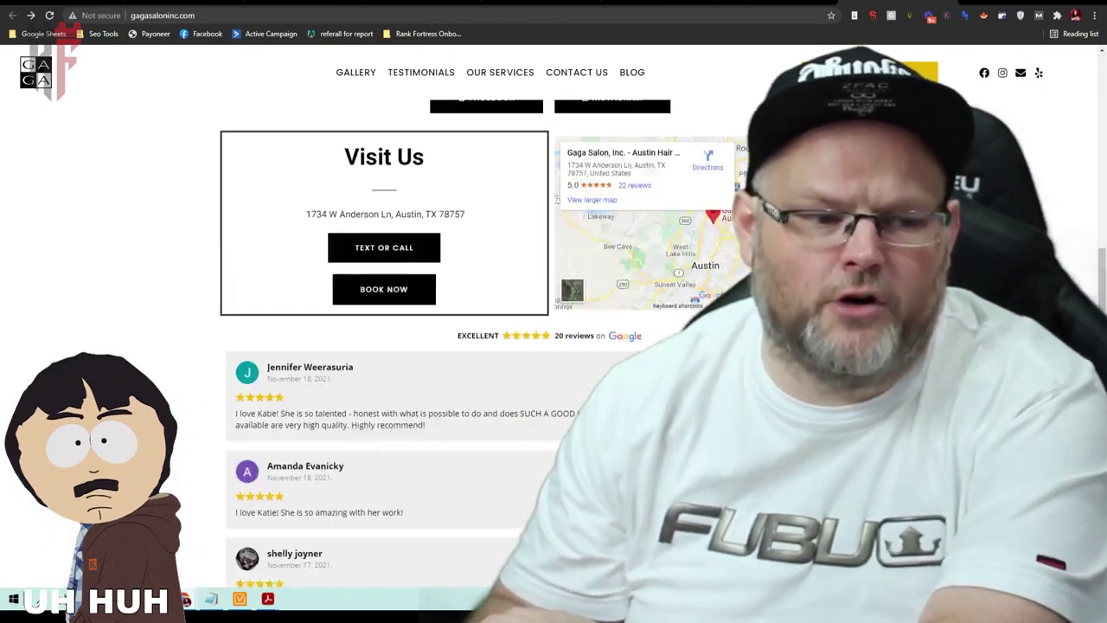
scroll(441, 346, down, 15)
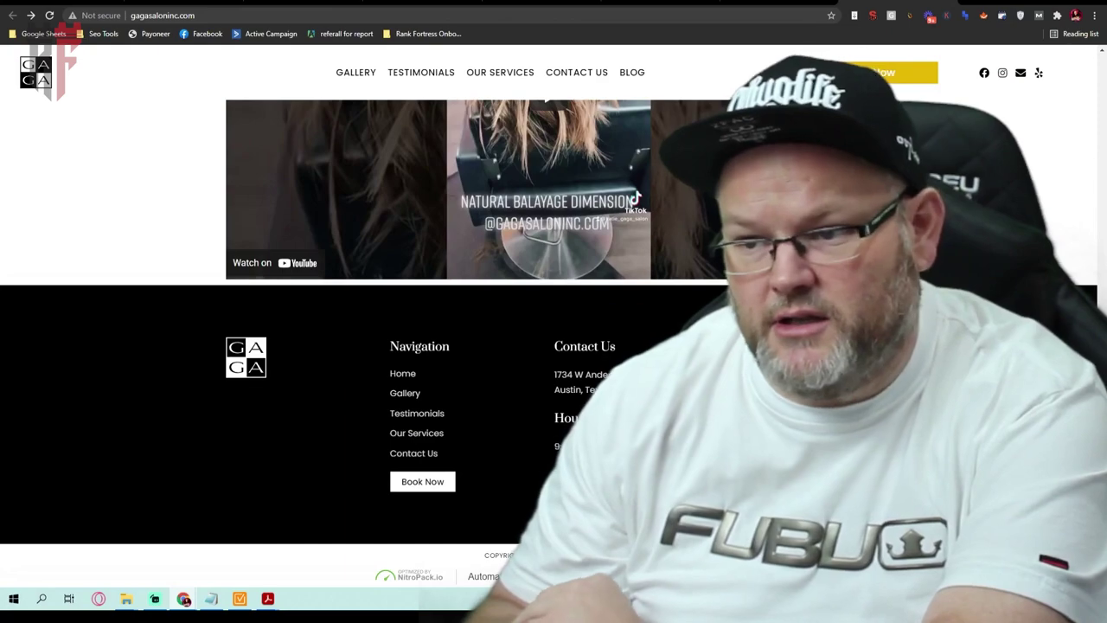
scroll(442, 346, up, 15)
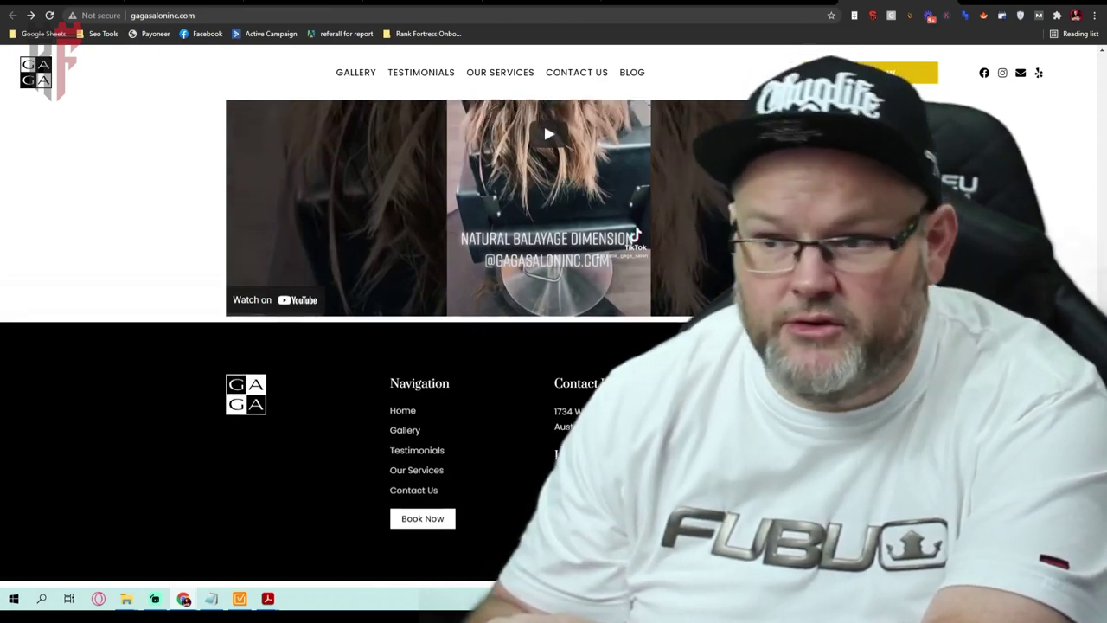
scroll(441, 346, up, 15)
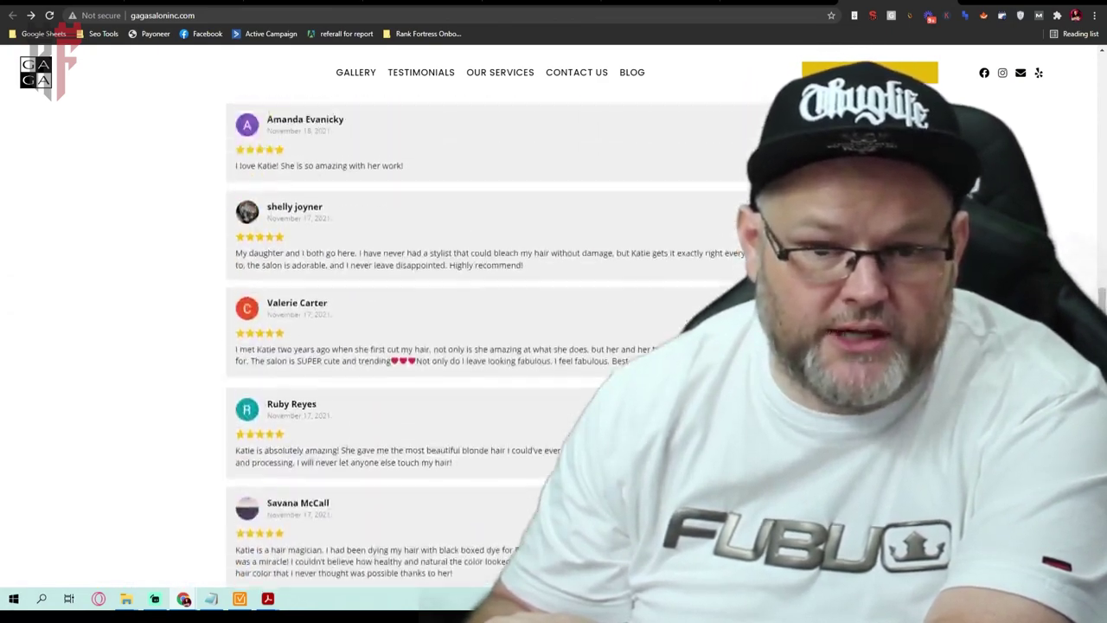
scroll(441, 346, up, 10)
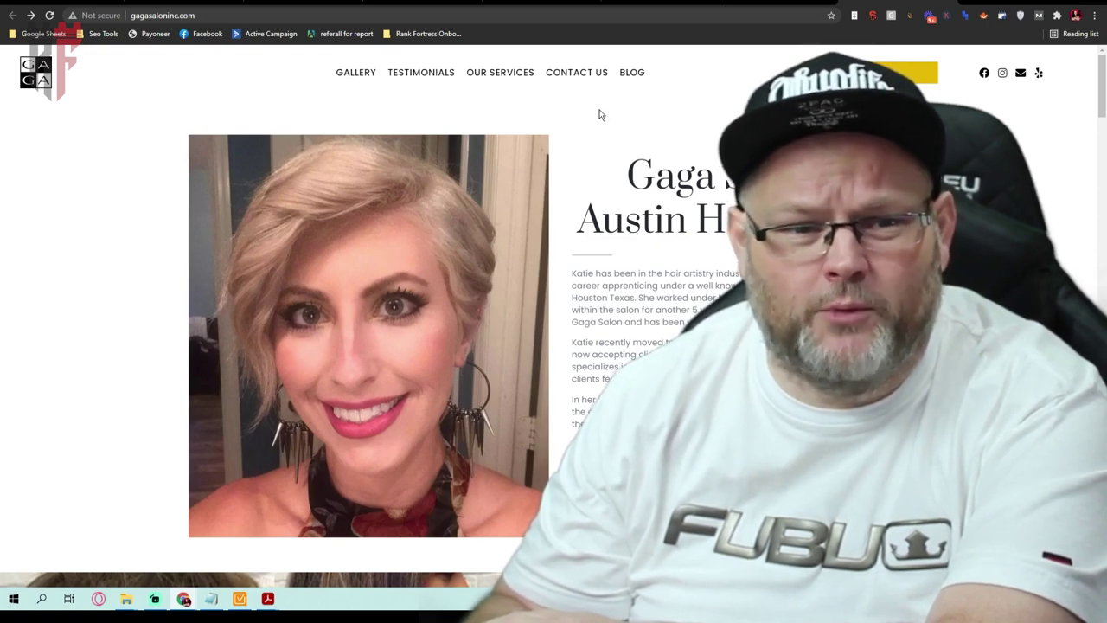
scroll(606, 164, down, 5)
scroll(640, 191, up, 5)
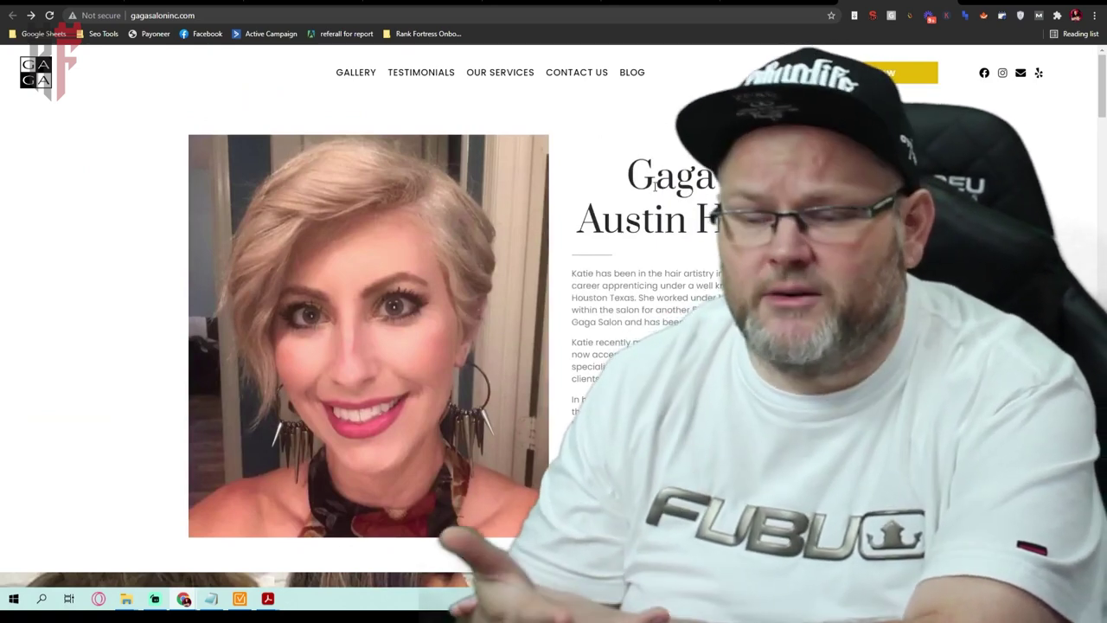
mouse_move(270, 604)
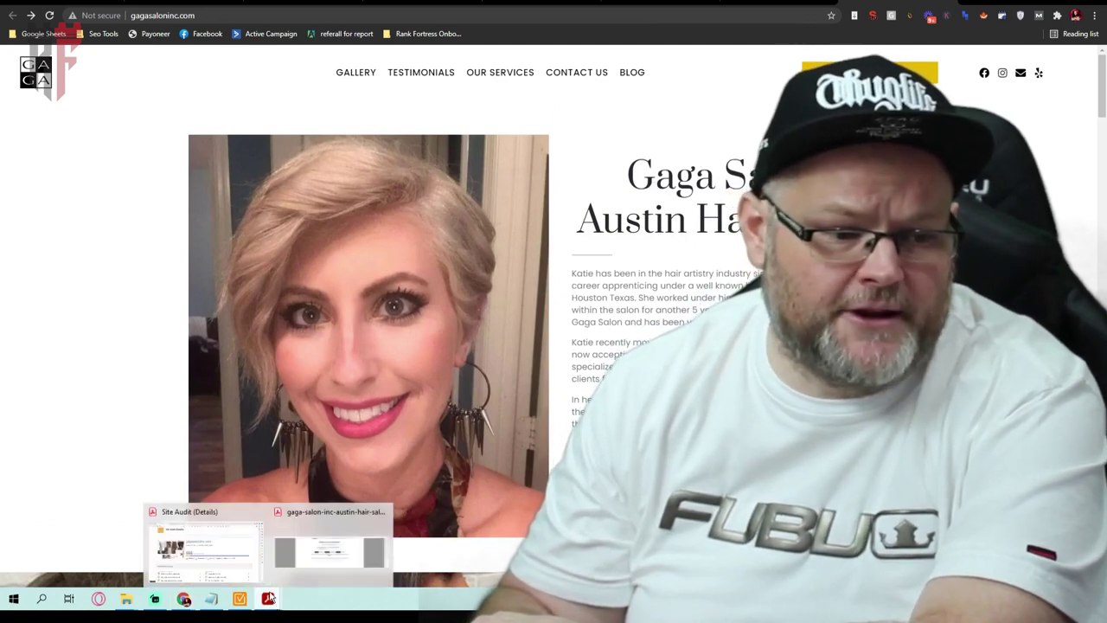
click(216, 564)
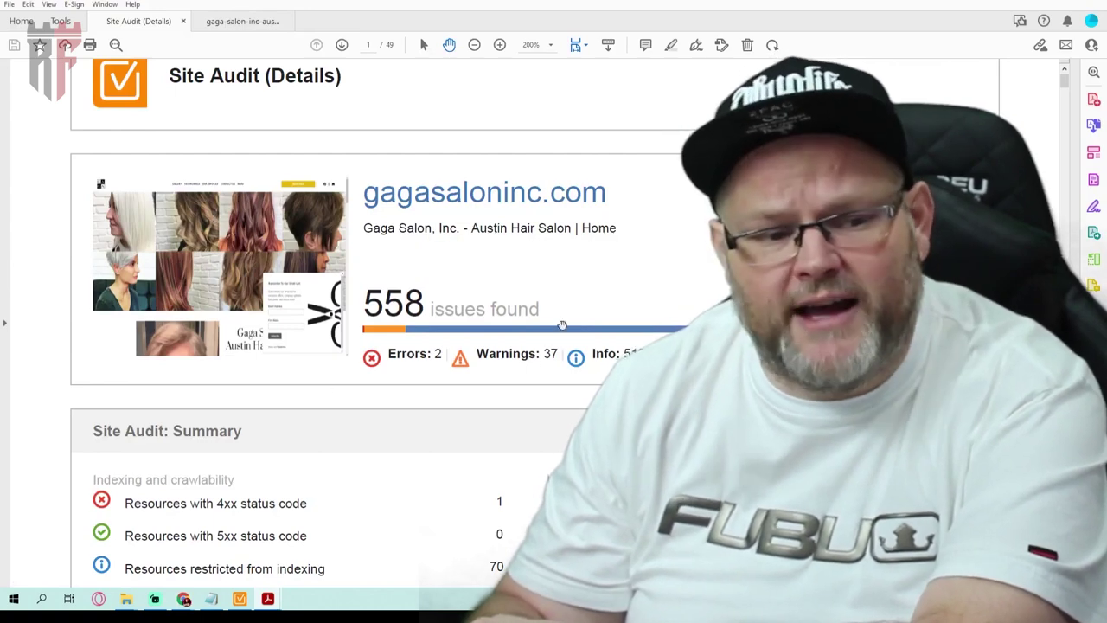
scroll(574, 371, down, 3)
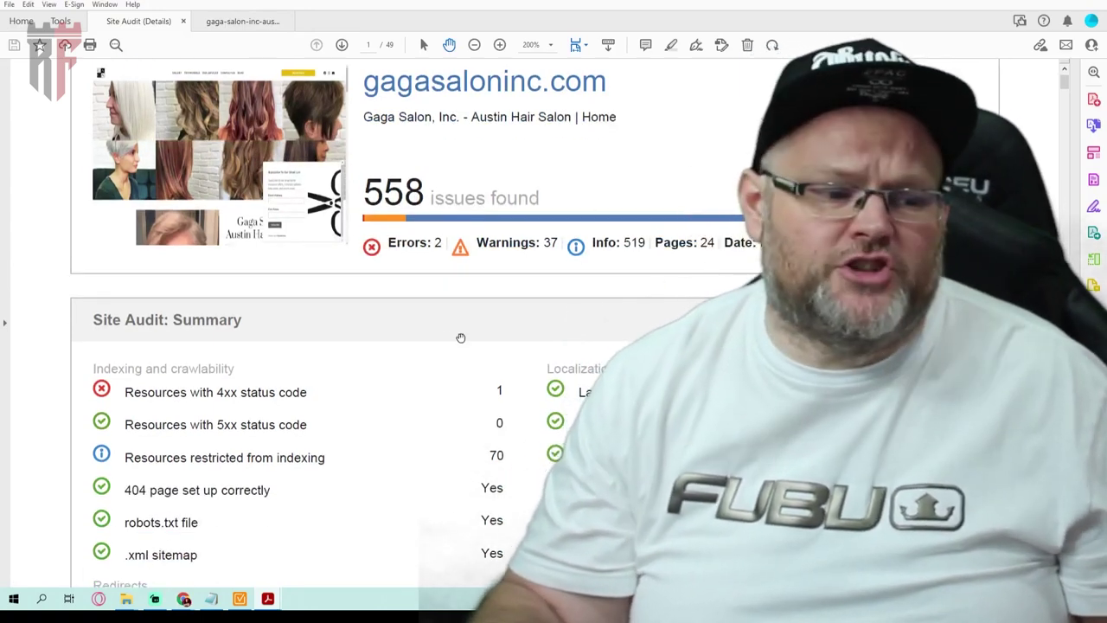
scroll(429, 341, down, 3)
scroll(420, 334, down, 4)
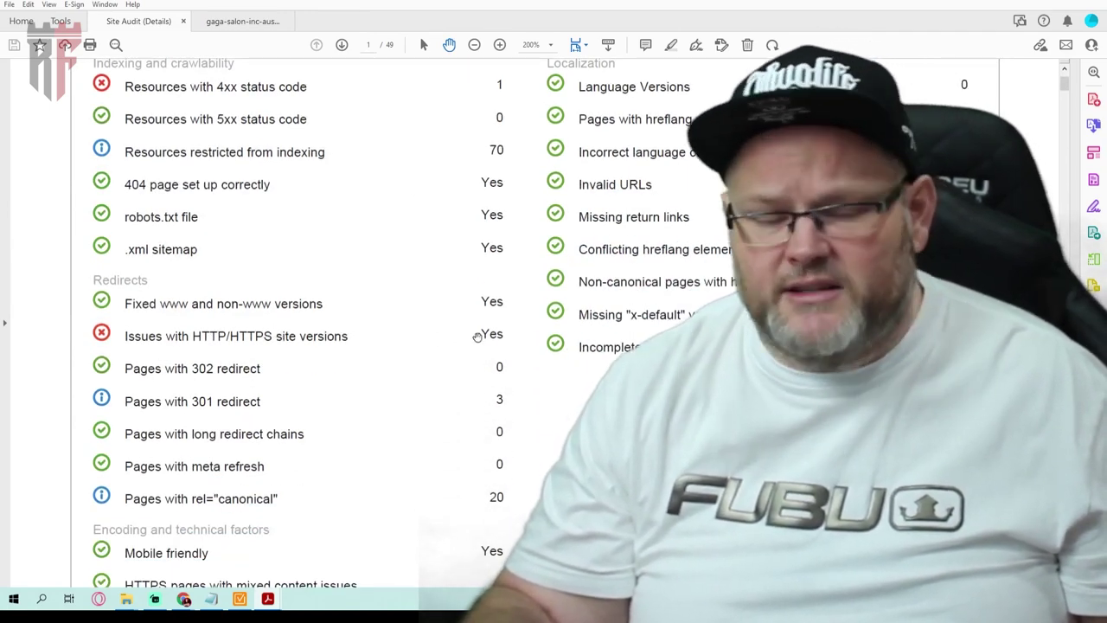
scroll(471, 334, down, 2)
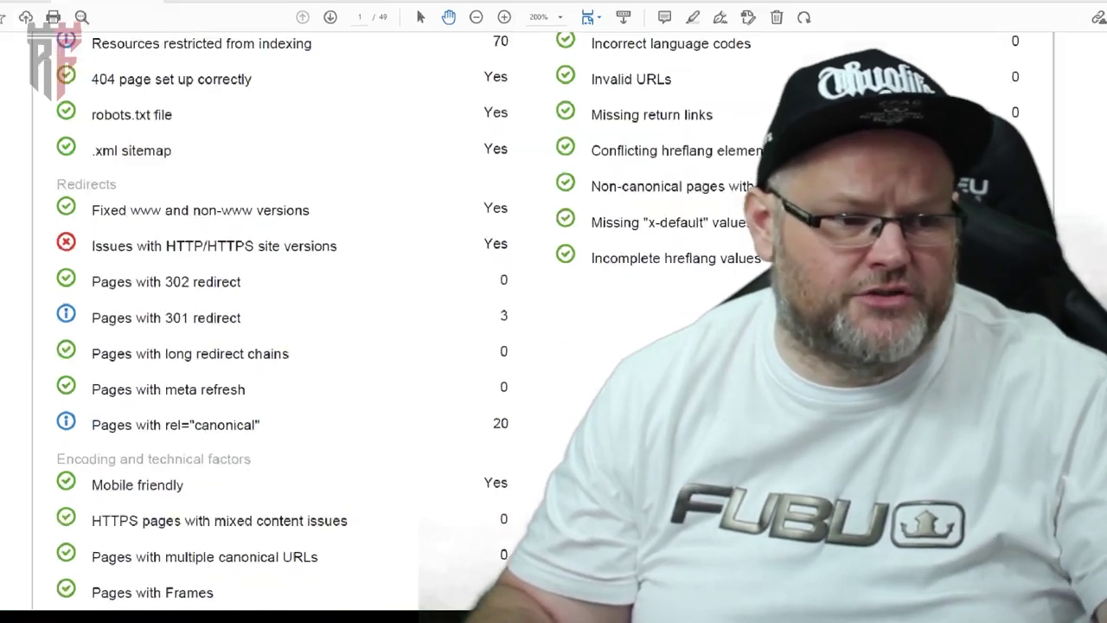
drag(29, 224, 655, 287)
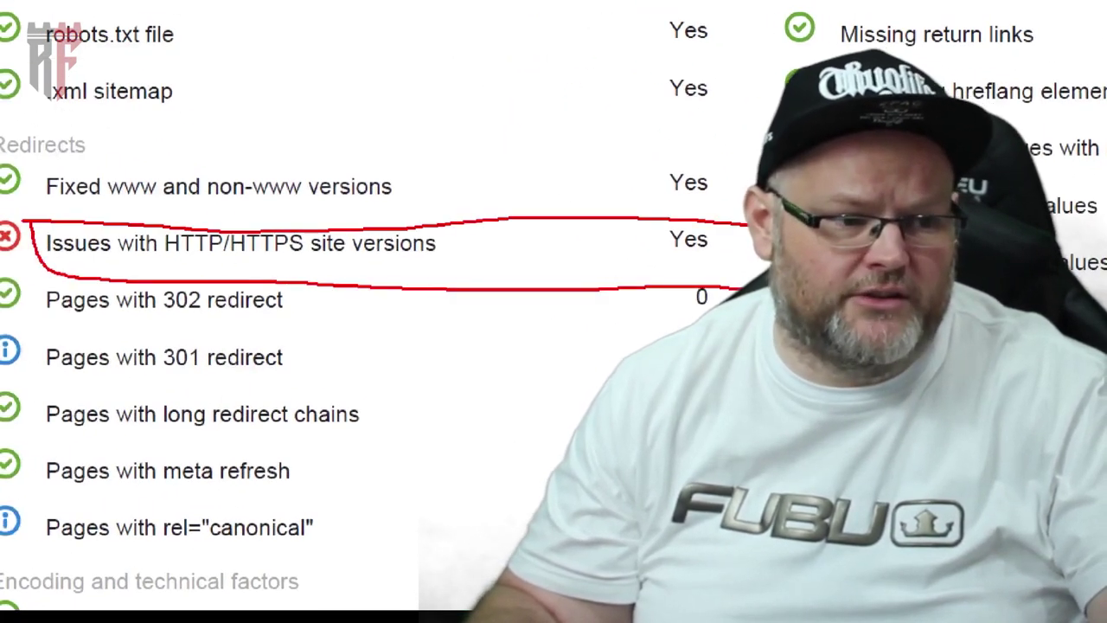
scroll(428, 342, down, 3)
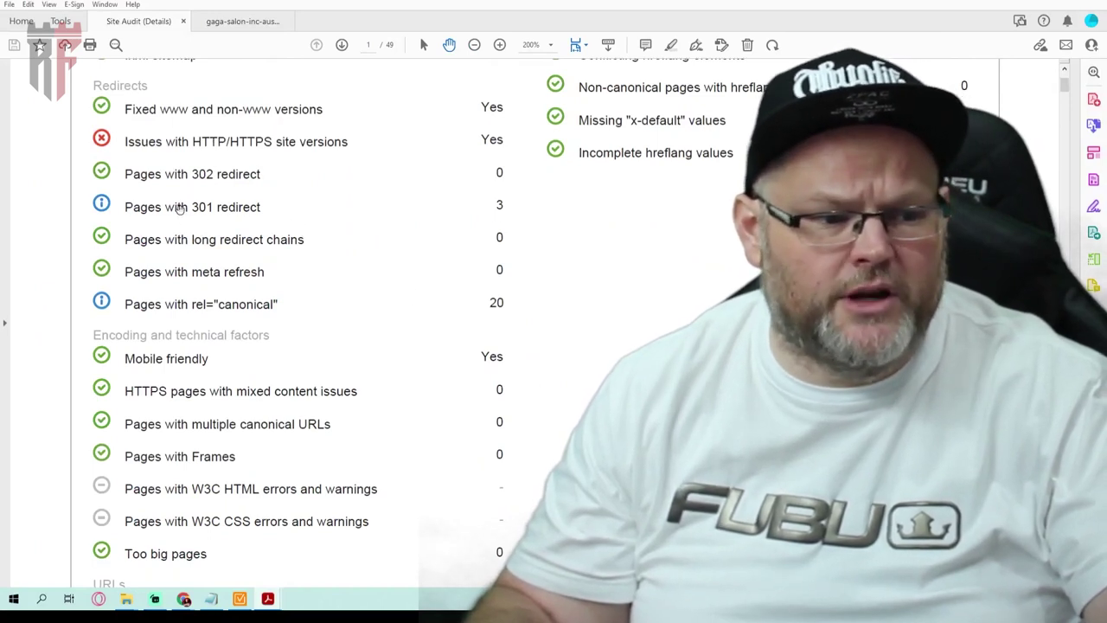
scroll(480, 205, down, 2)
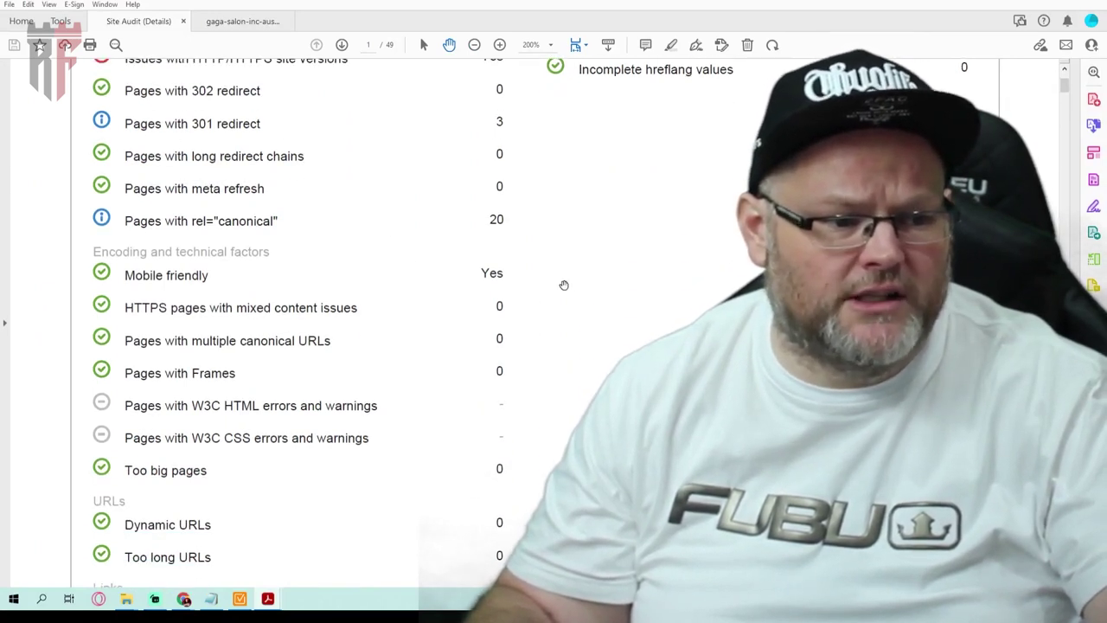
scroll(562, 283, down, 4)
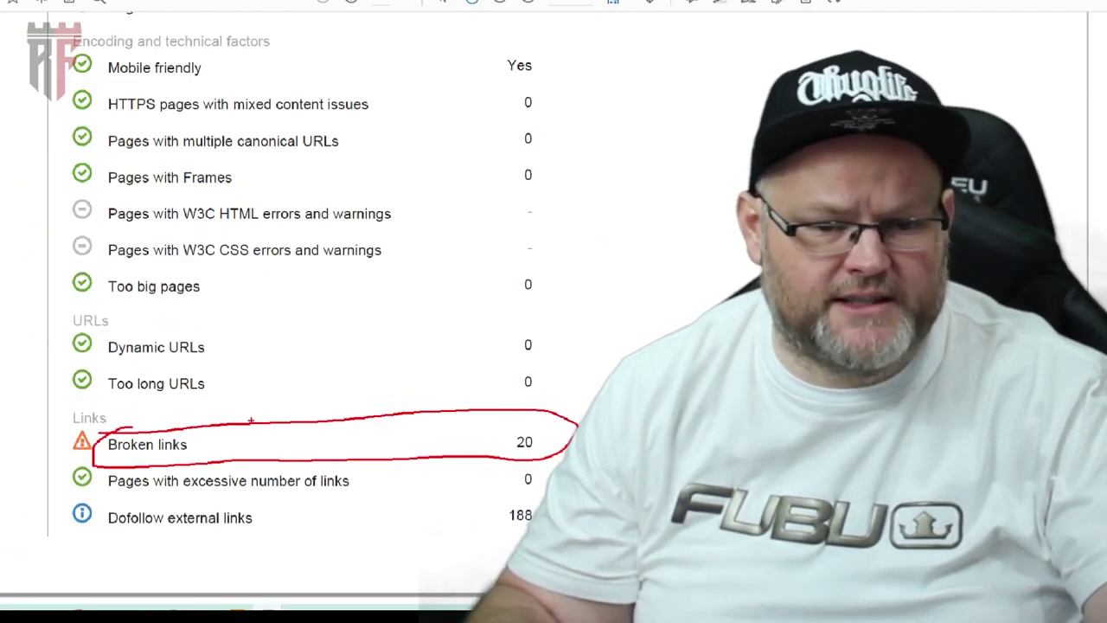
scroll(554, 346, up, 12)
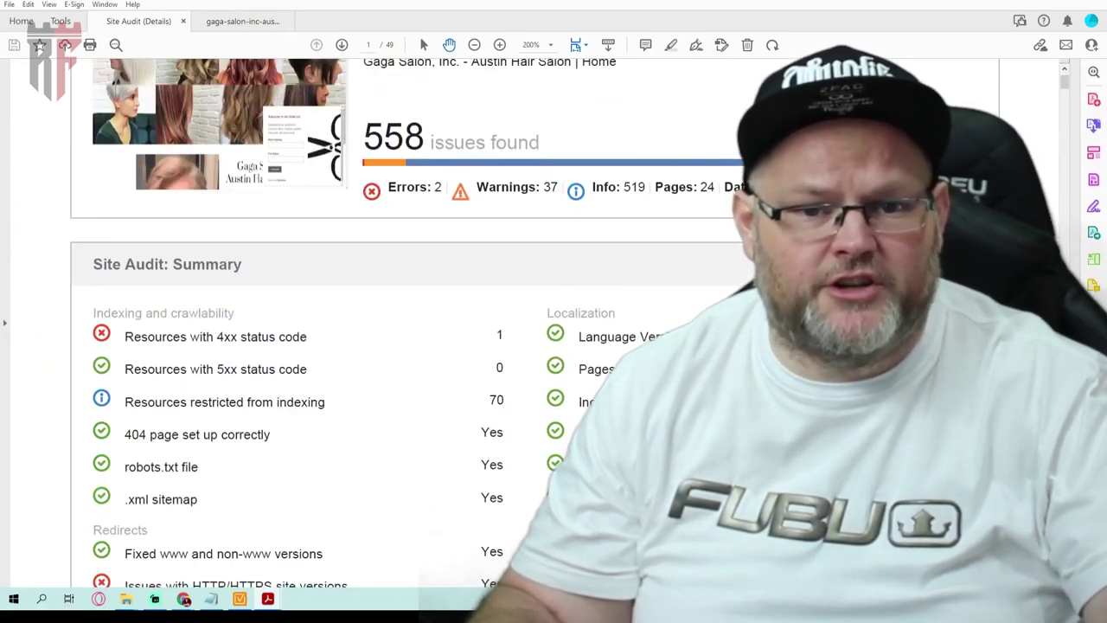
key(alt+Tab)
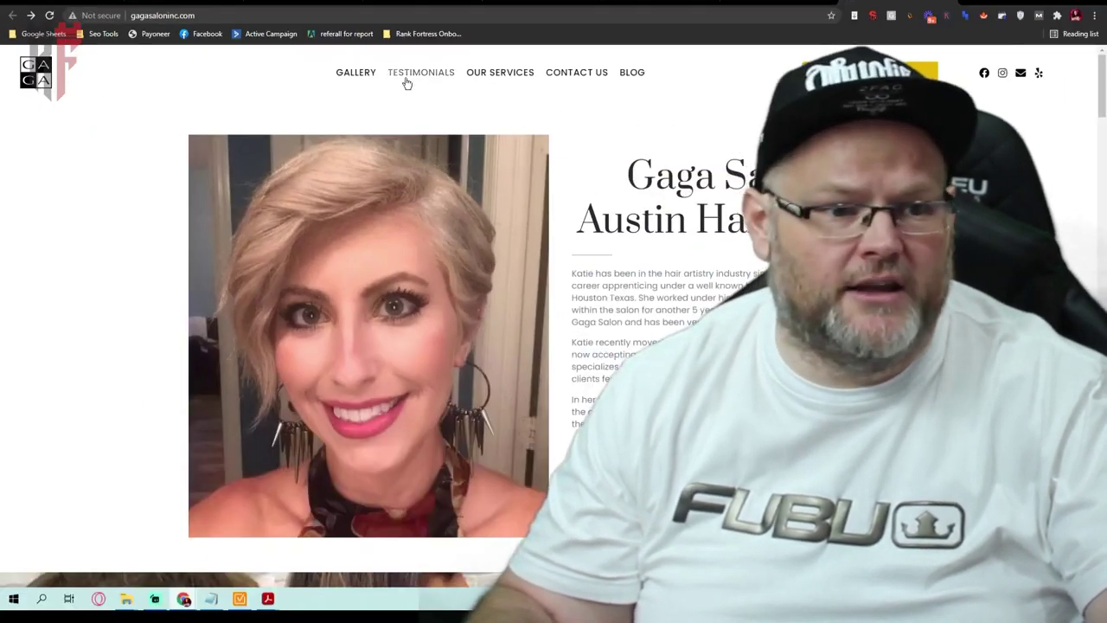
Go to the salon's TESTIMONIALS page, titled What People Say.
click(416, 76)
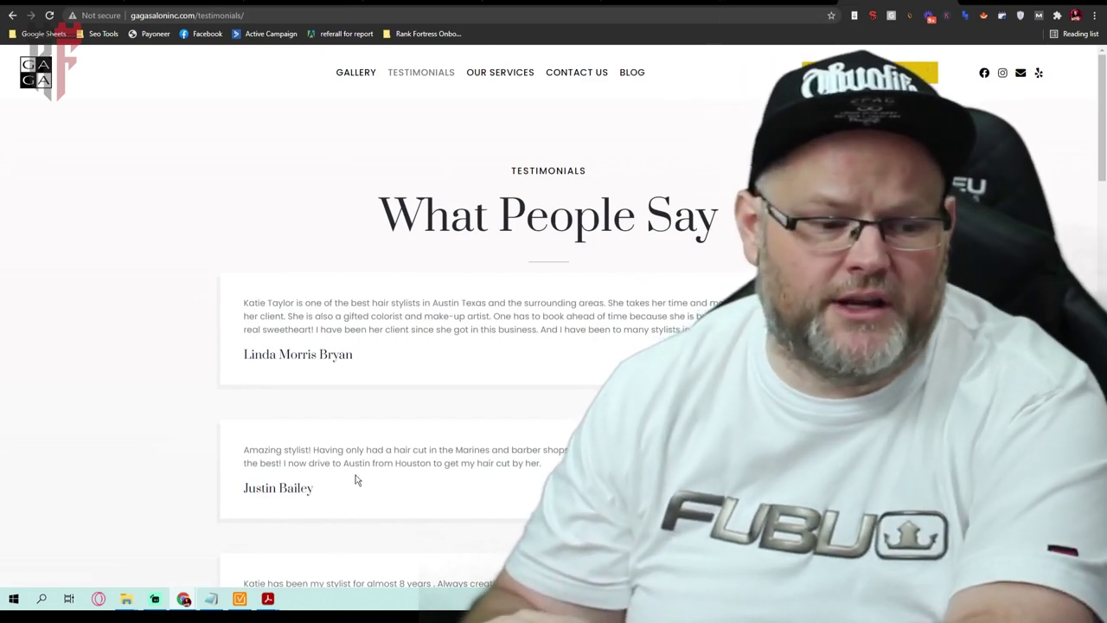
mouse_move(269, 603)
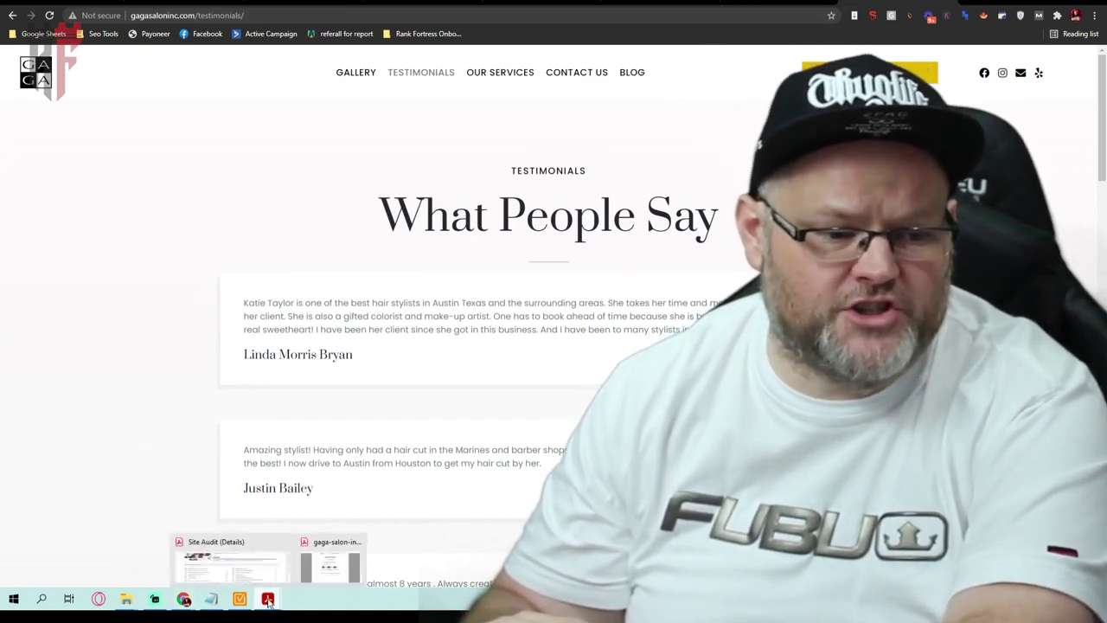
Bring up the Gaga Salon Map Scan Report and mark up its red ranking grid.
click(343, 565)
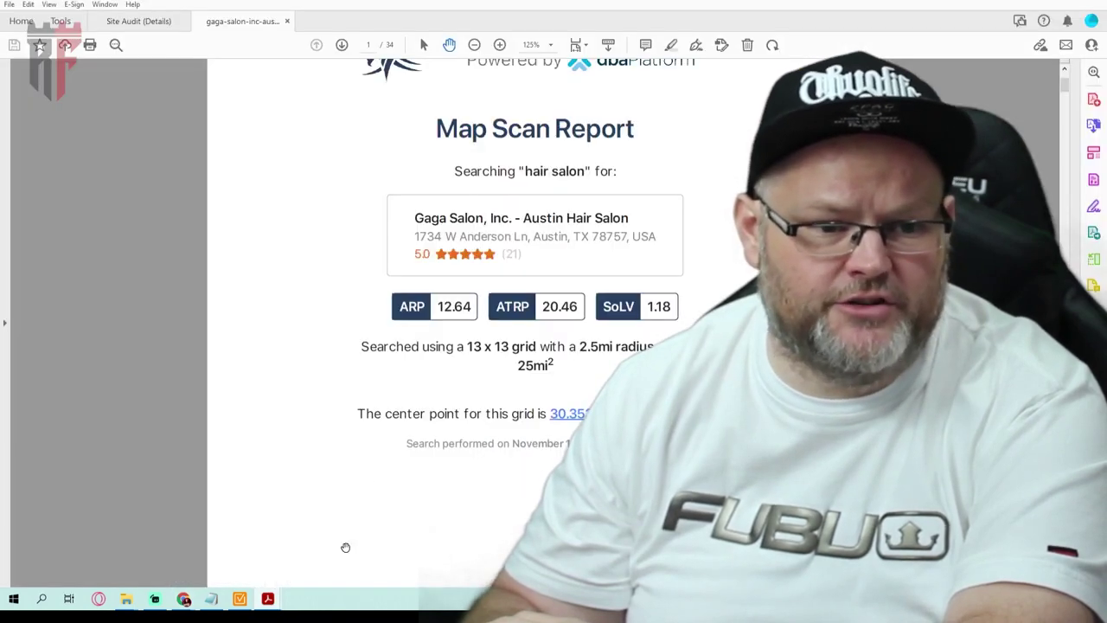
scroll(541, 337, up, 2)
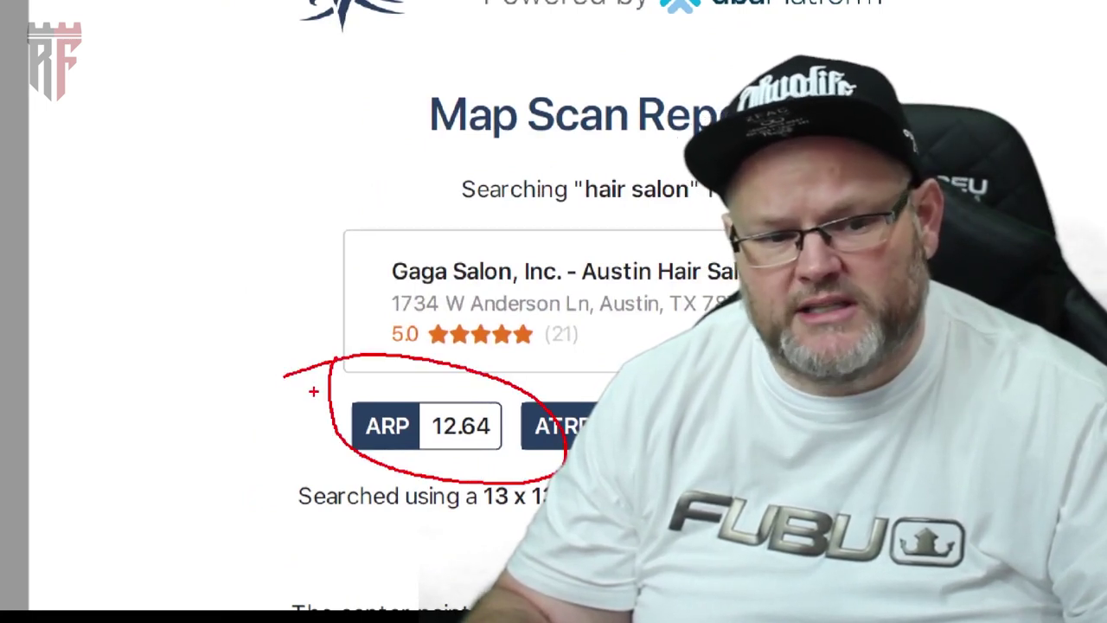
scroll(473, 359, down, 5)
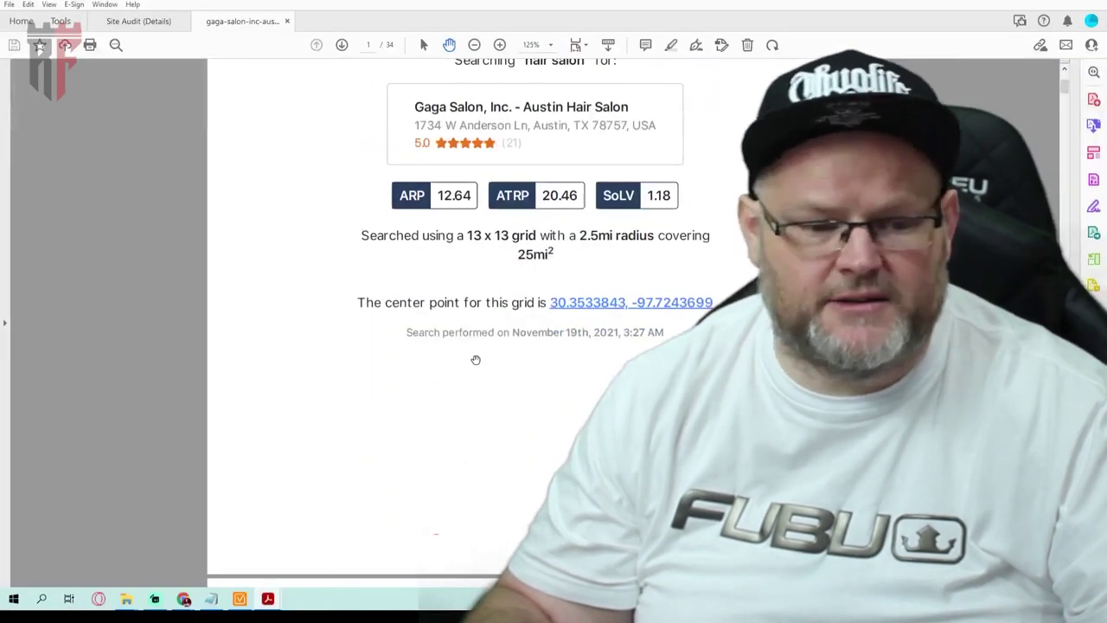
scroll(471, 359, down, 9)
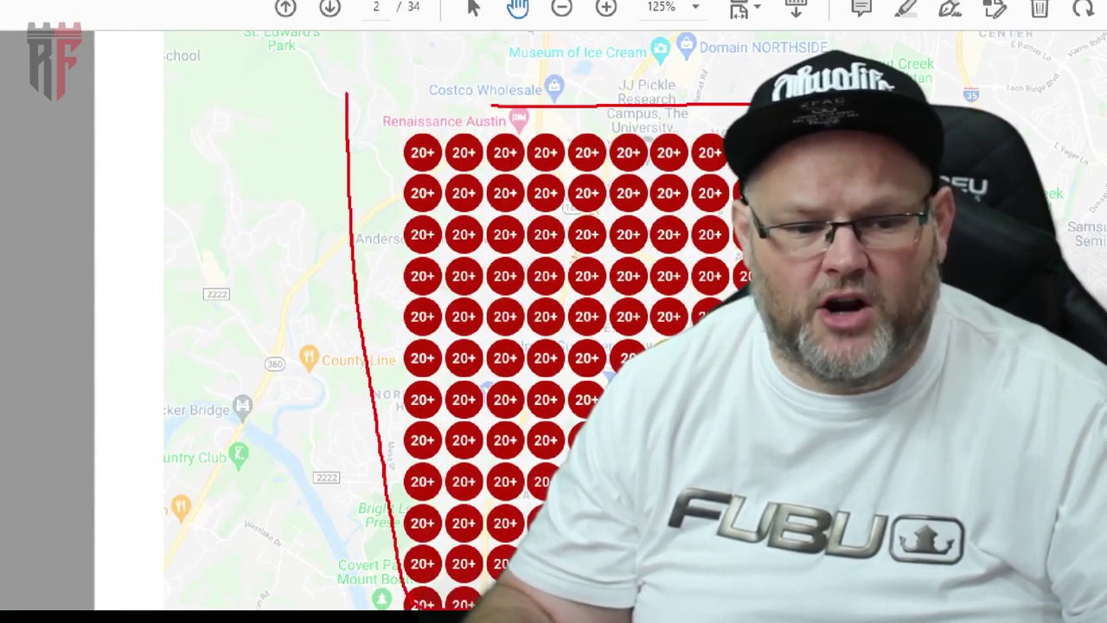
mouse_move(744, 107)
mouse_down()
mouse_move(744, 208)
mouse_move(177, 605)
mouse_up()
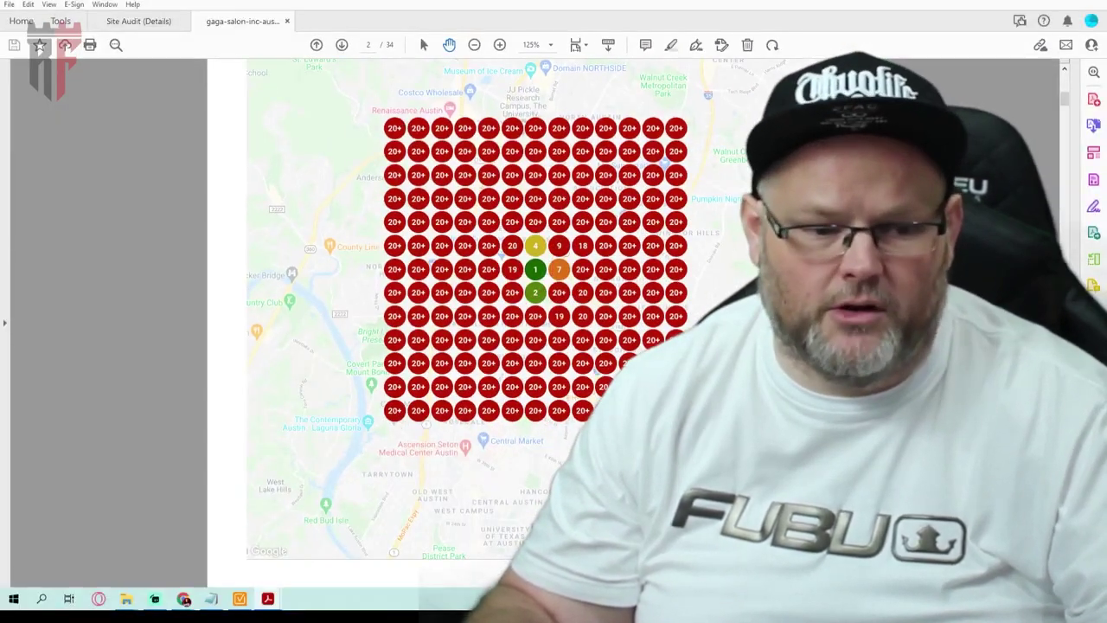
Scroll to page 3's Business Results Comparison, topped by Red Stella Hair Salon.
scroll(487, 225, up, 10)
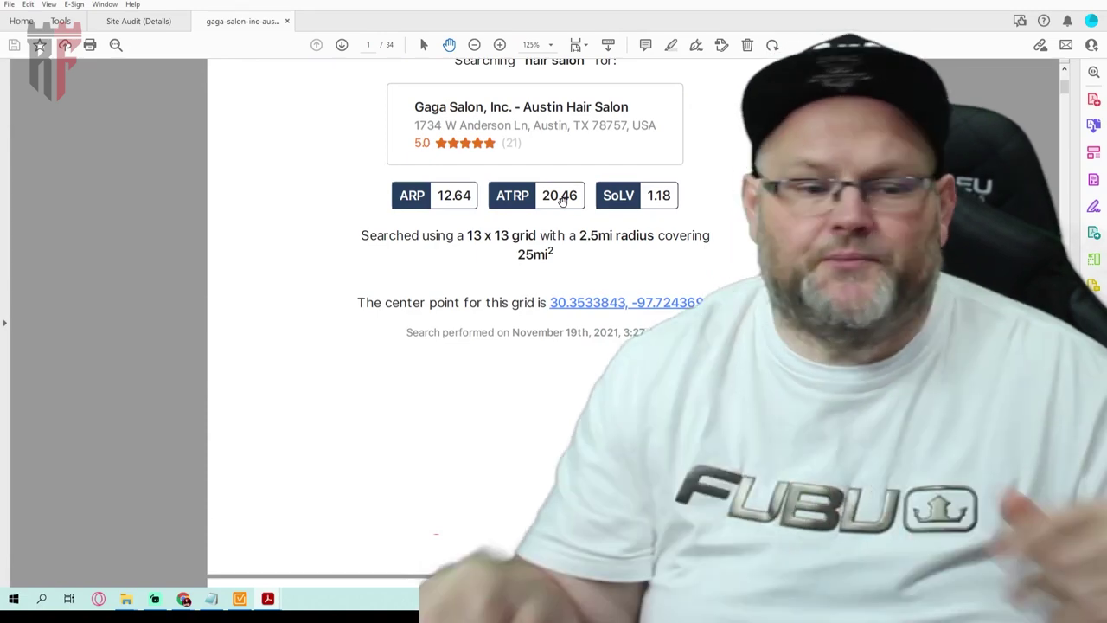
scroll(633, 344, down, 15)
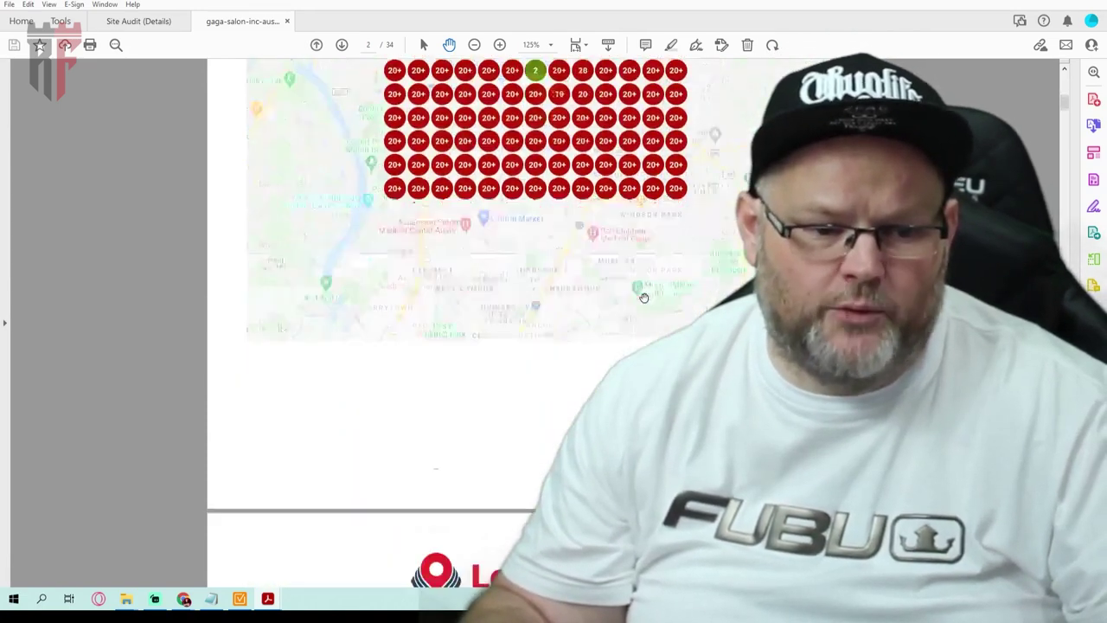
scroll(645, 297, down, 3)
scroll(645, 265, down, 5)
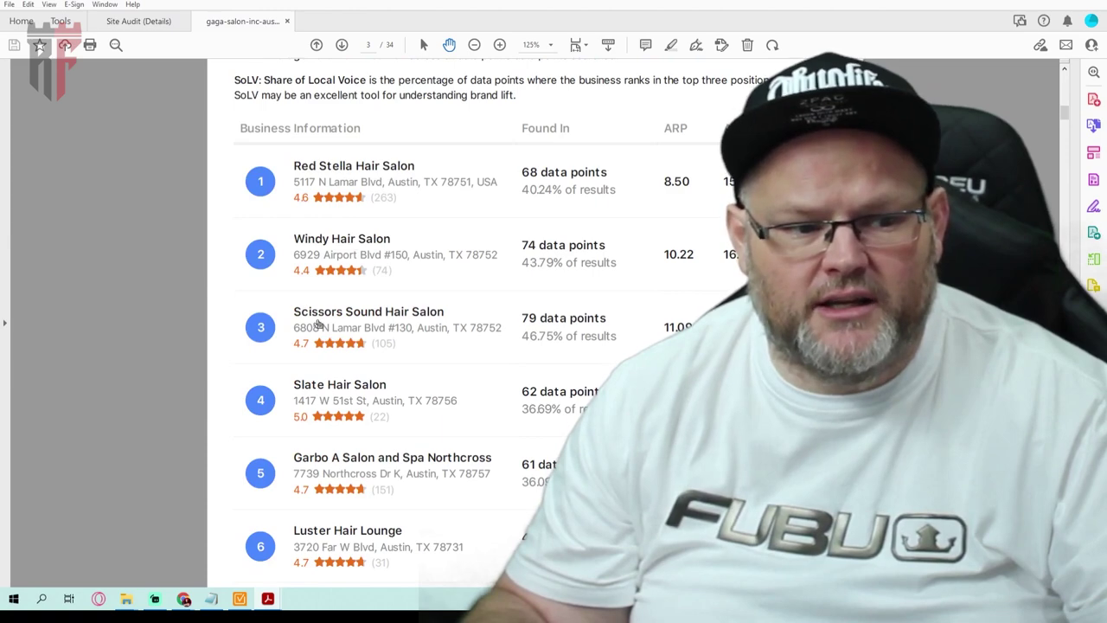
Switch back to Chrome and look over the Gaga Salon testimonials page.
key(alt+Tab)
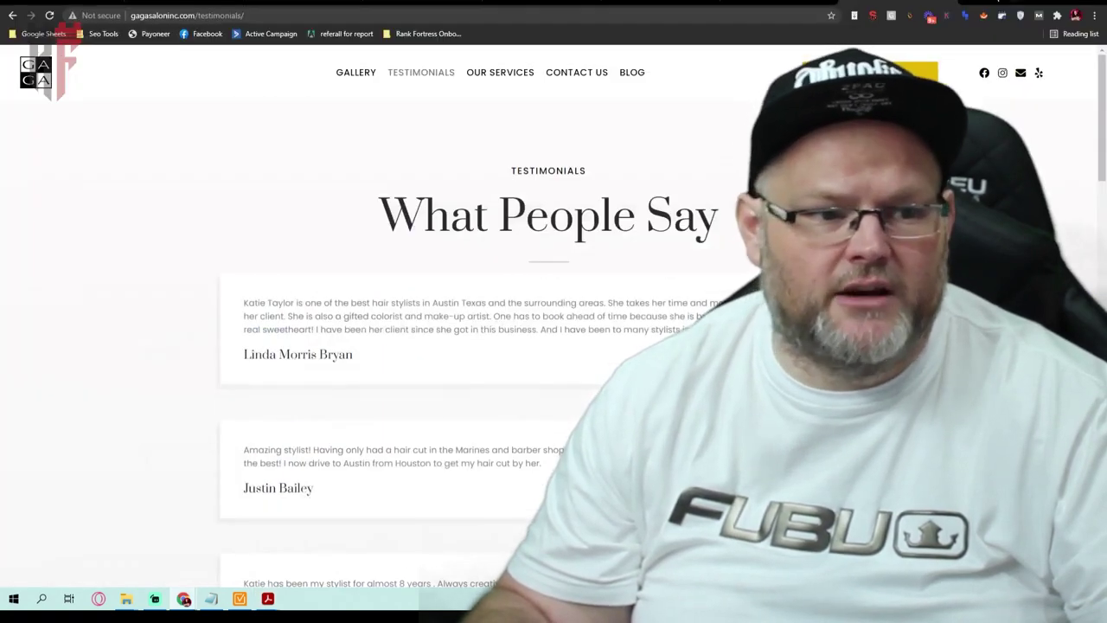
scroll(484, 346, down, 10)
scroll(735, 213, down, 3)
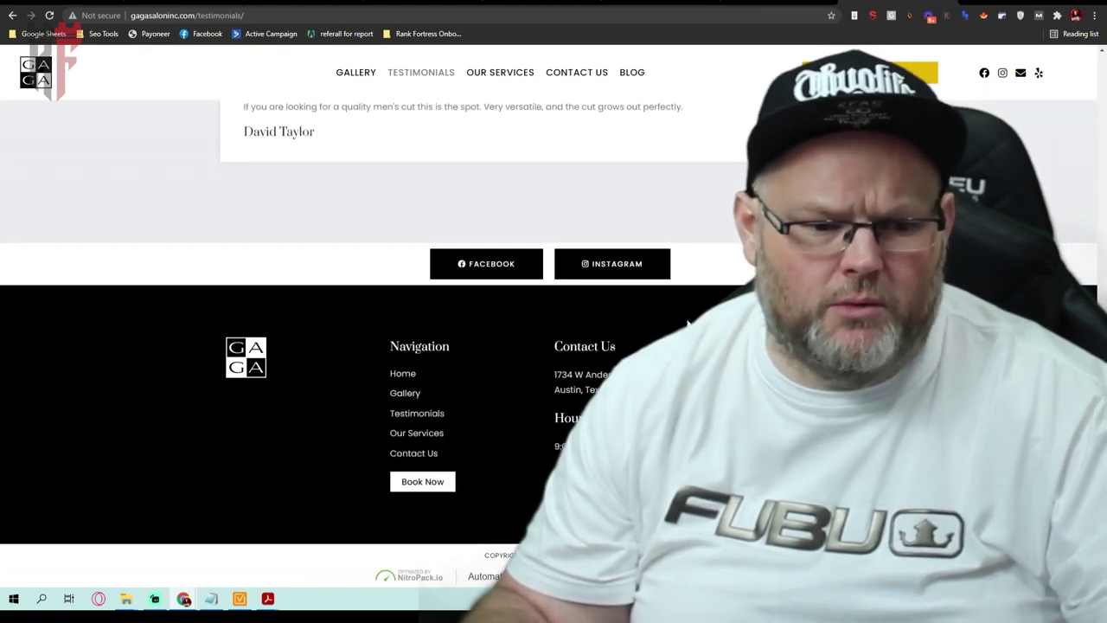
scroll(739, 234, up, 8)
scroll(744, 263, up, 8)
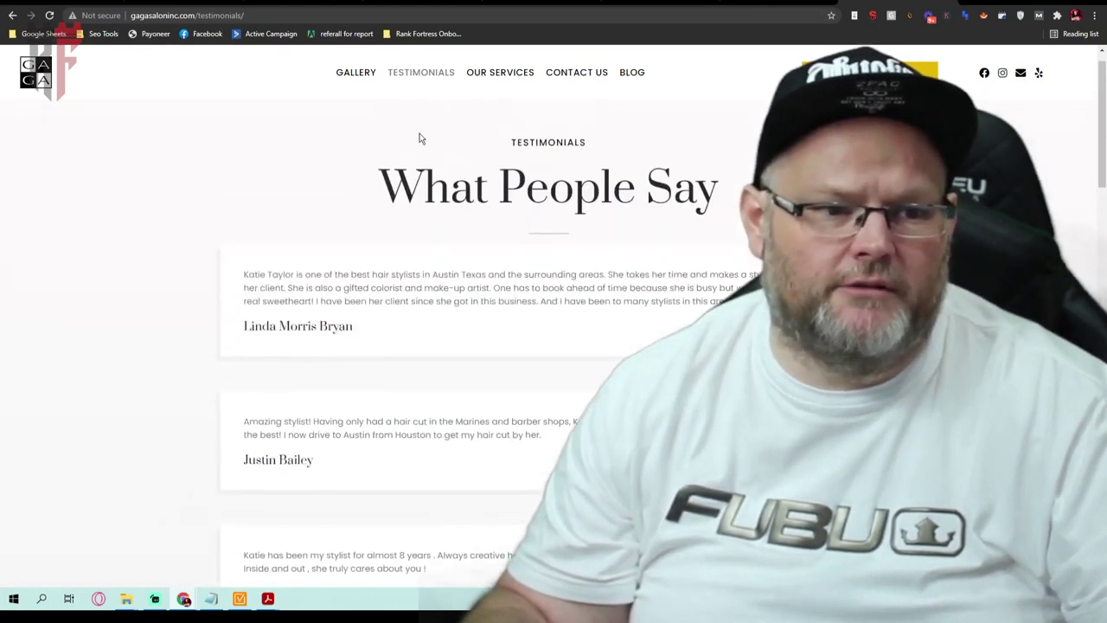
From the homepage's Visit Us map card, open Google's 22-review listing for Gaga Salon.
click(35, 78)
scroll(35, 78, down, 5)
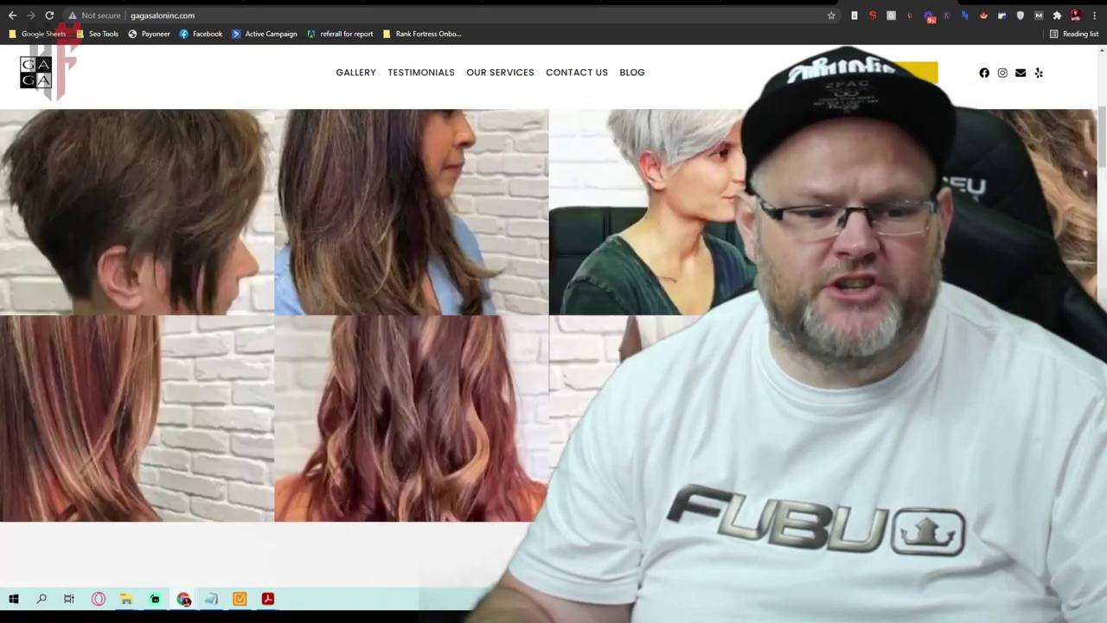
scroll(385, 329, down, 15)
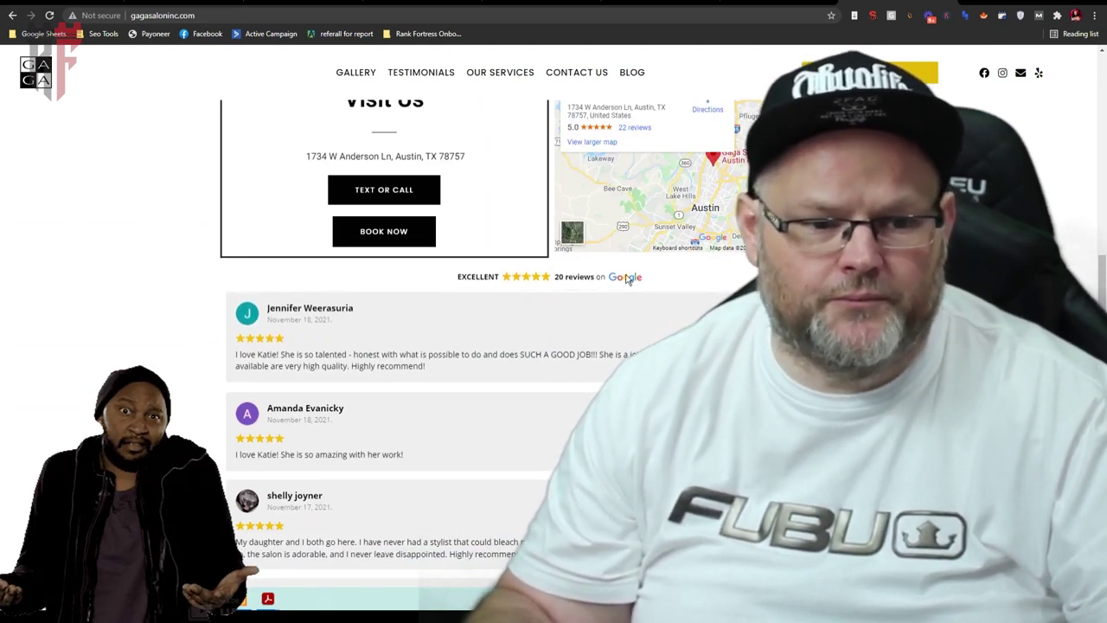
scroll(578, 301, up, 2)
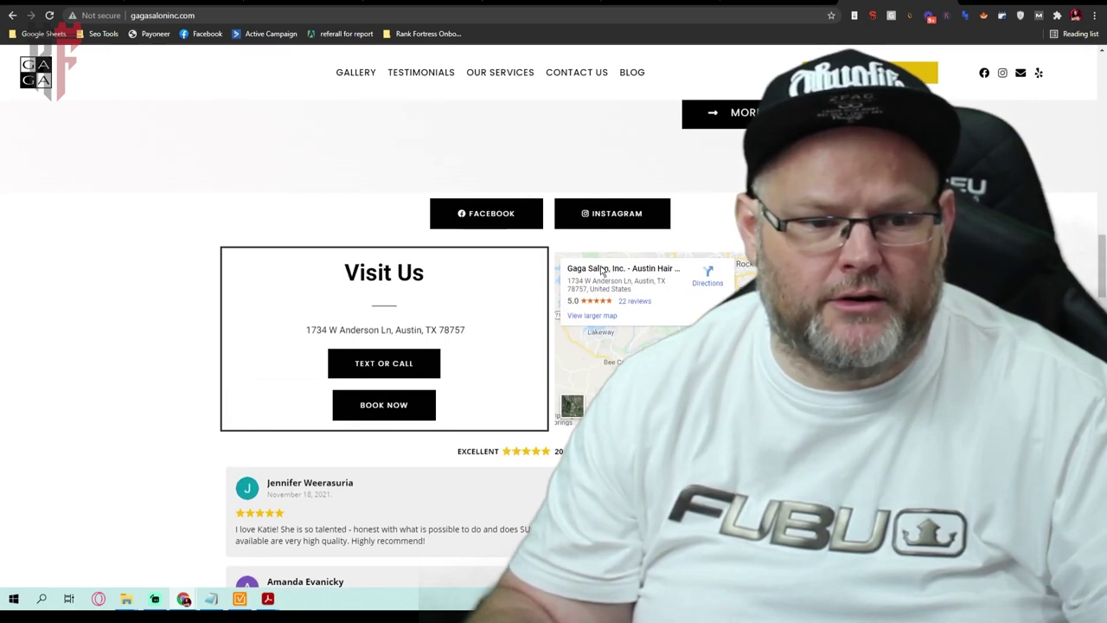
click(633, 303)
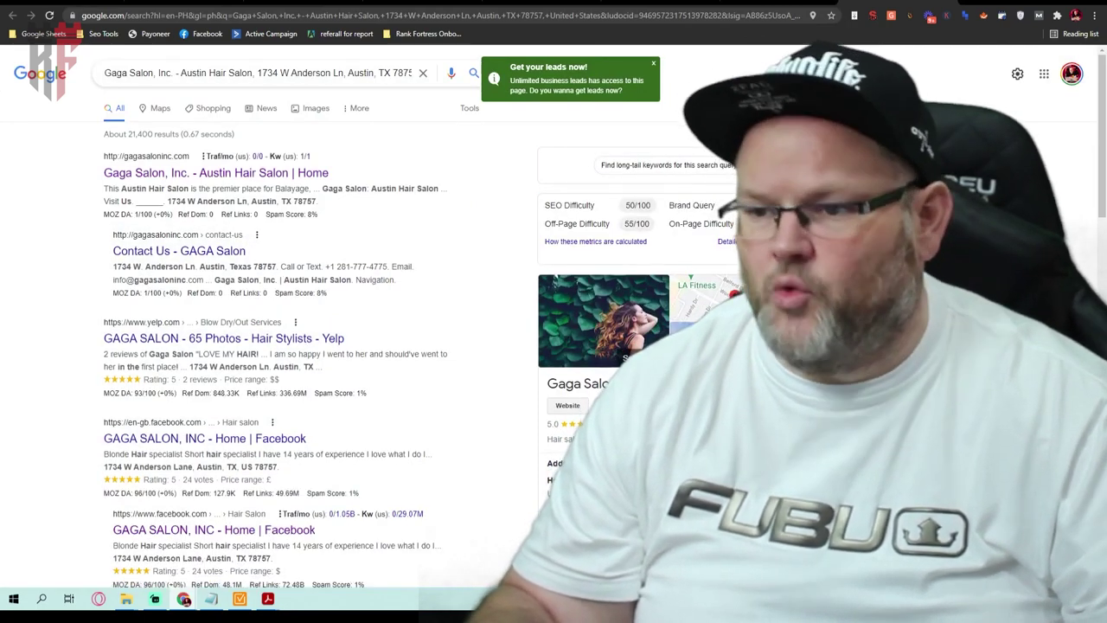
Cycle through the Rank Fortress, YouTube Studio, Google and map-scan PDF windows.
click(950, 4)
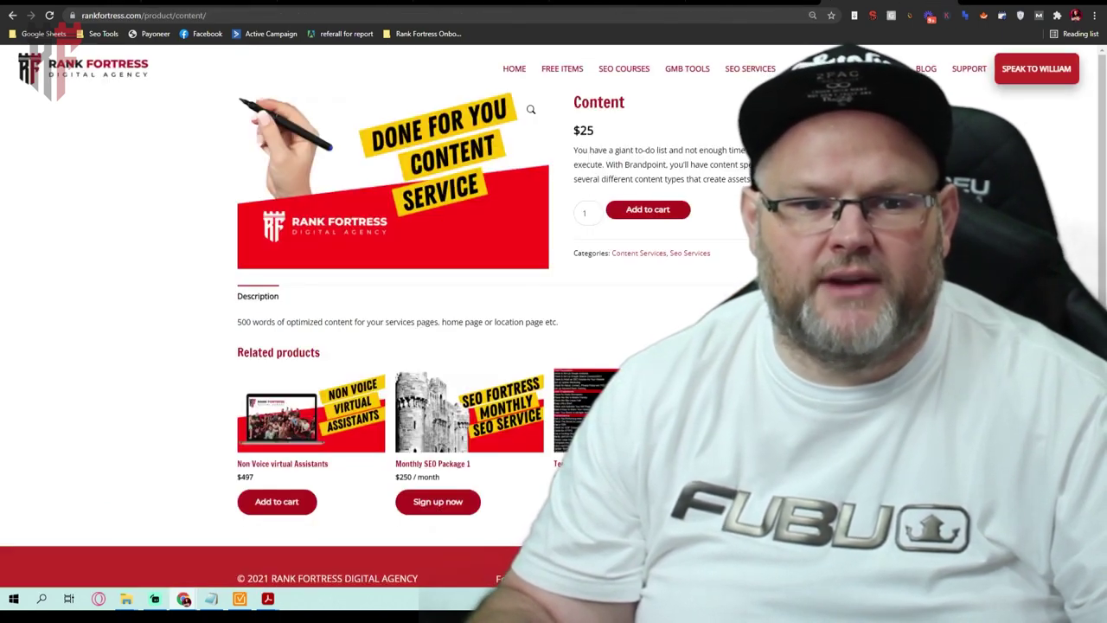
click(519, 4)
click(480, 4)
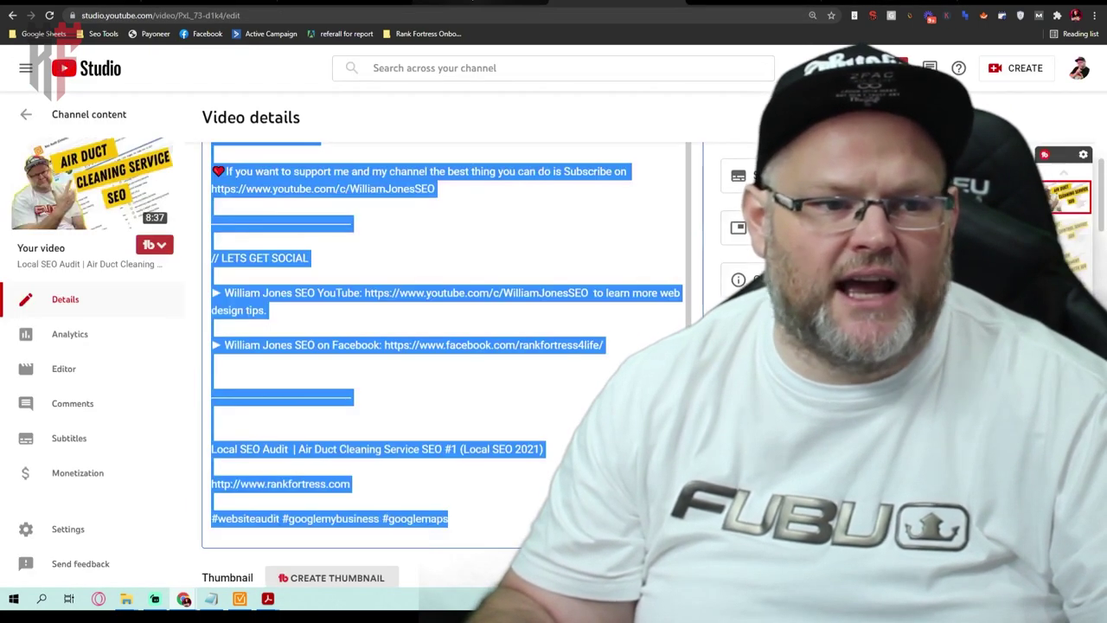
key(super+d)
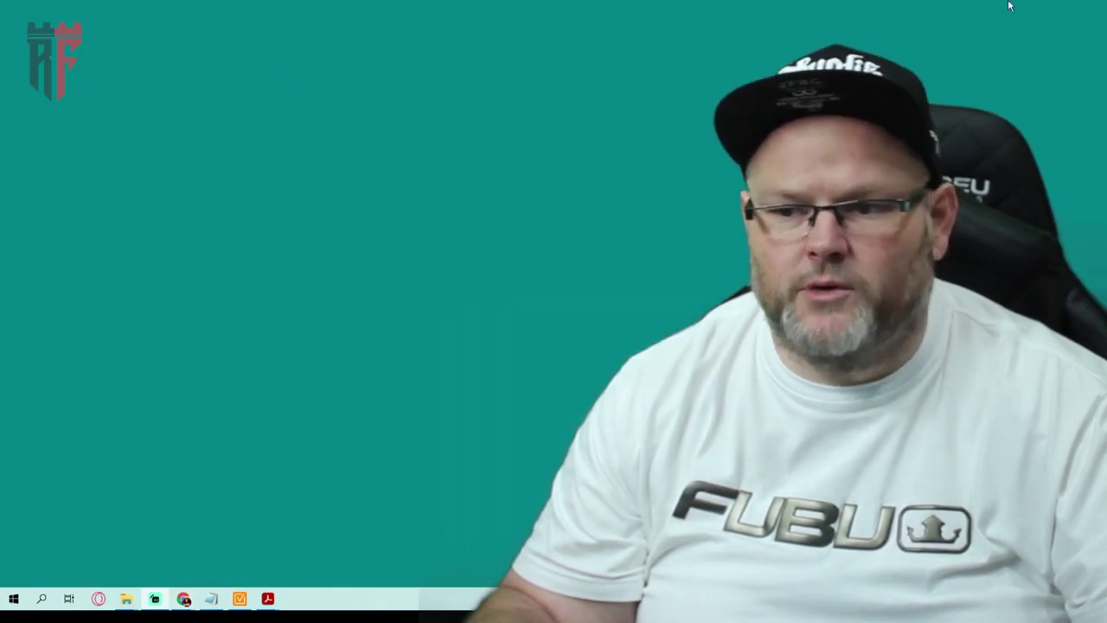
mouse_move(197, 591)
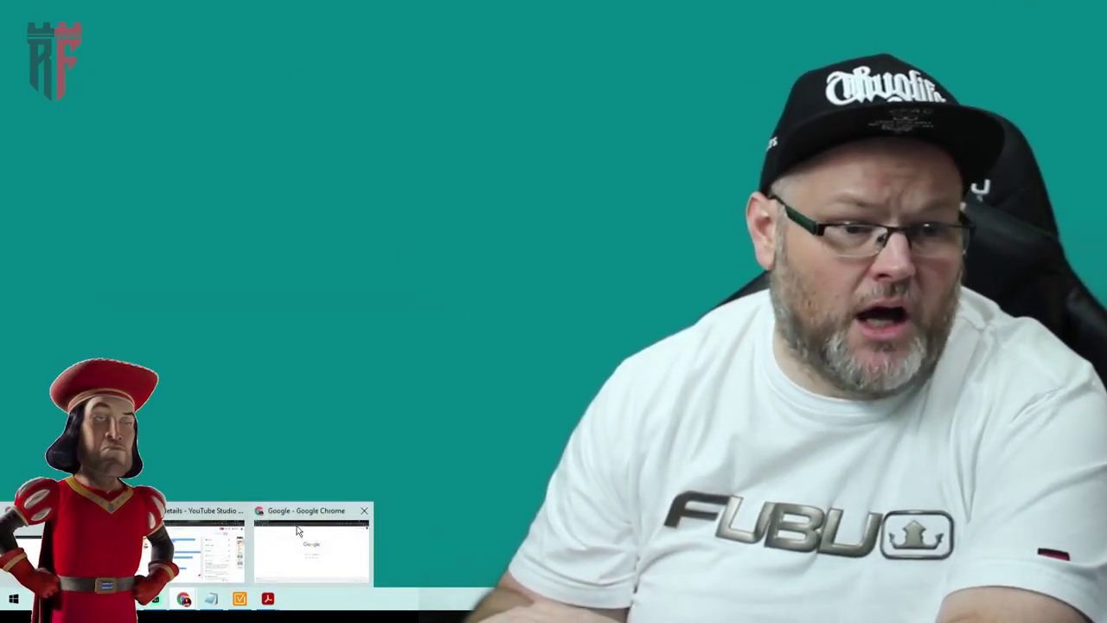
click(298, 541)
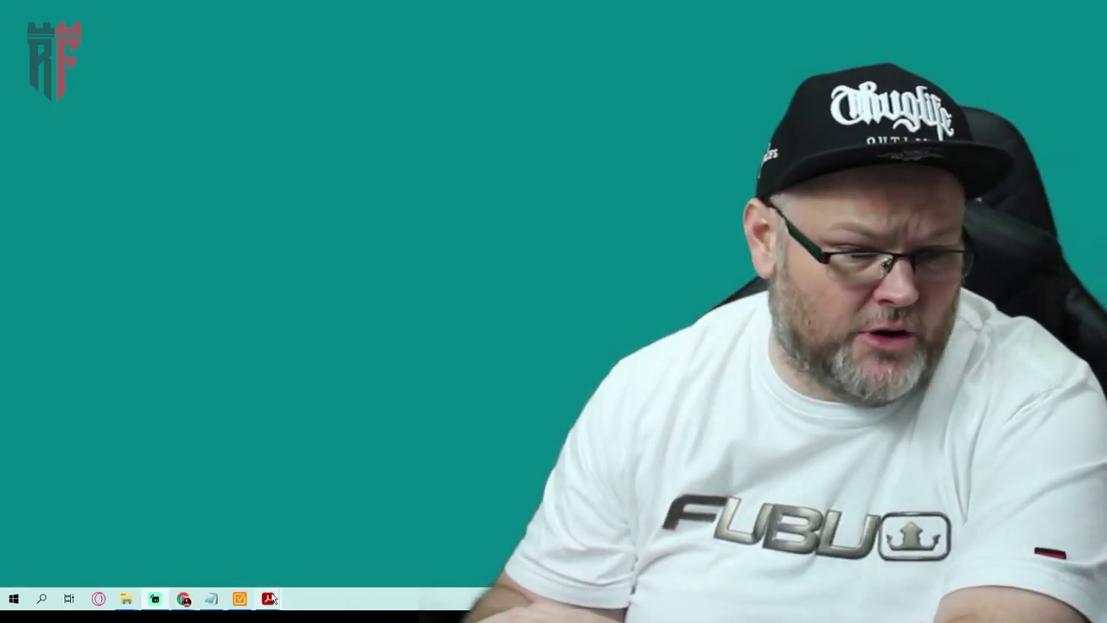
mouse_move(272, 595)
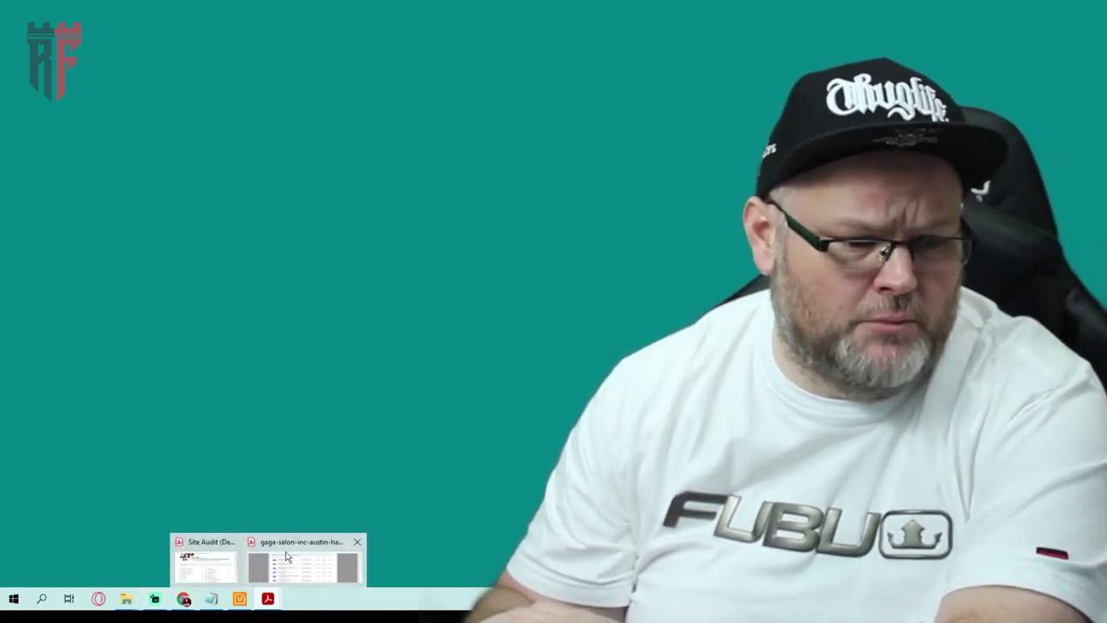
click(285, 554)
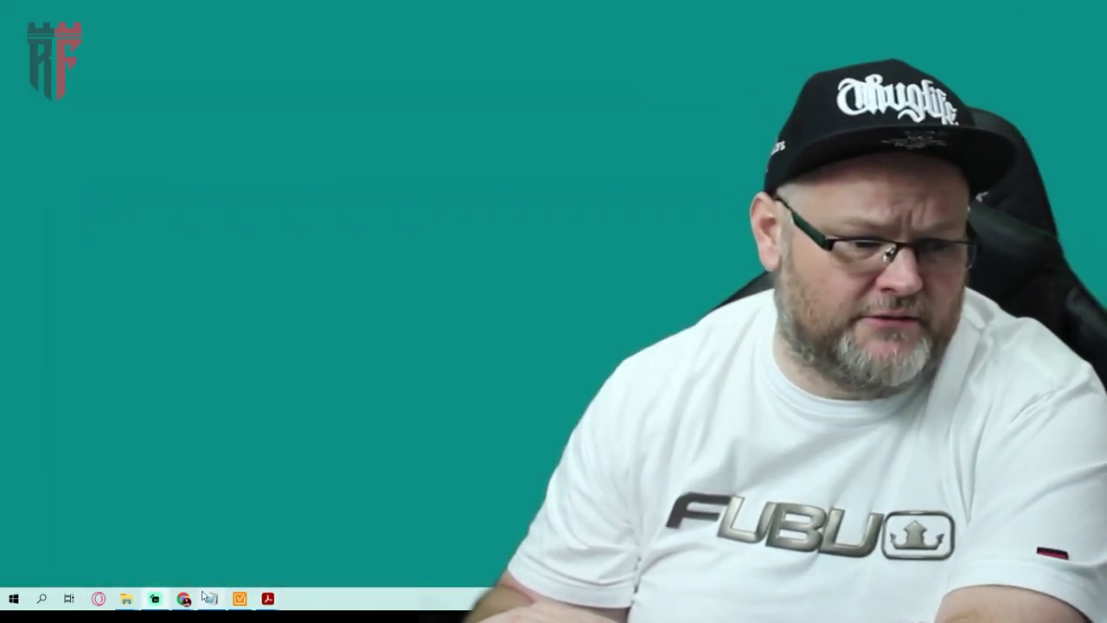
mouse_move(183, 597)
click(232, 544)
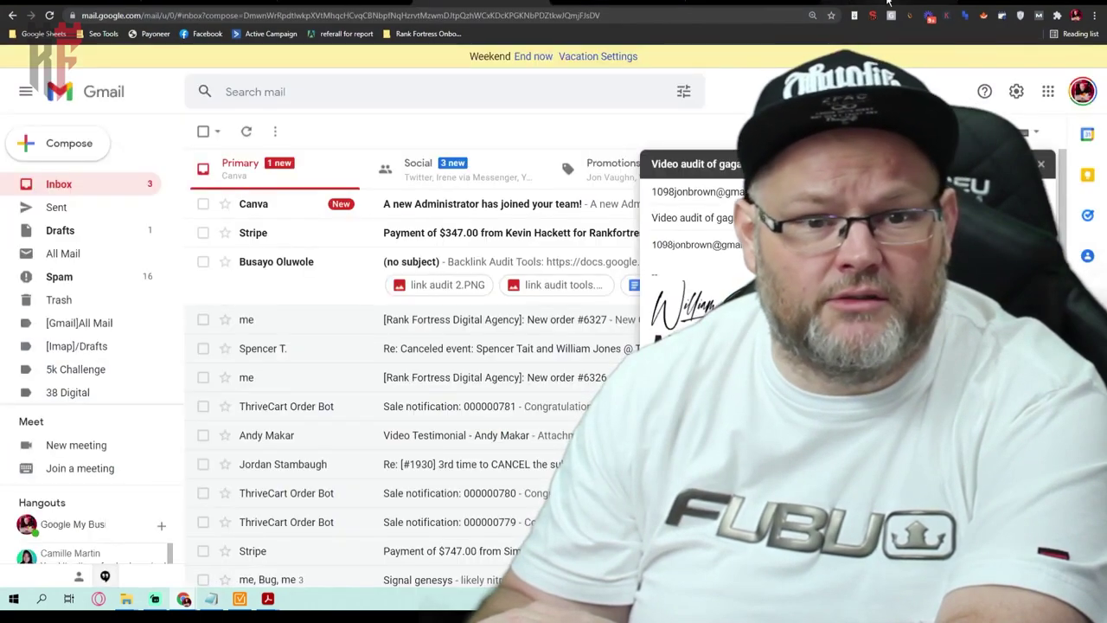
Open gagasaloninc.com in a new tab using the 'gag' autocomplete suggestion.
click(845, 3)
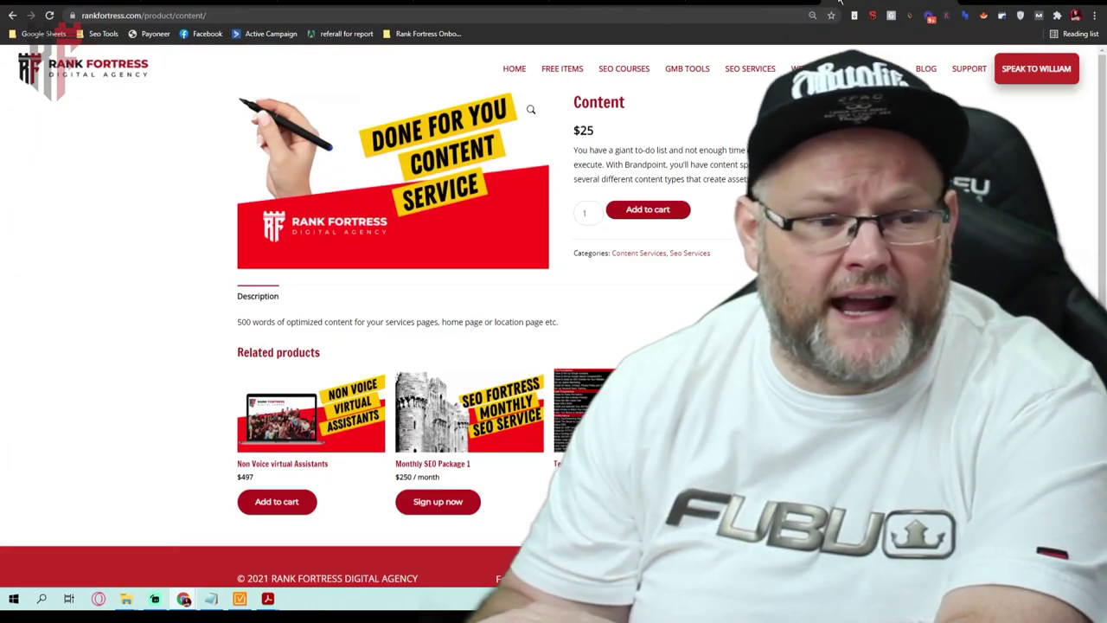
click(971, 3)
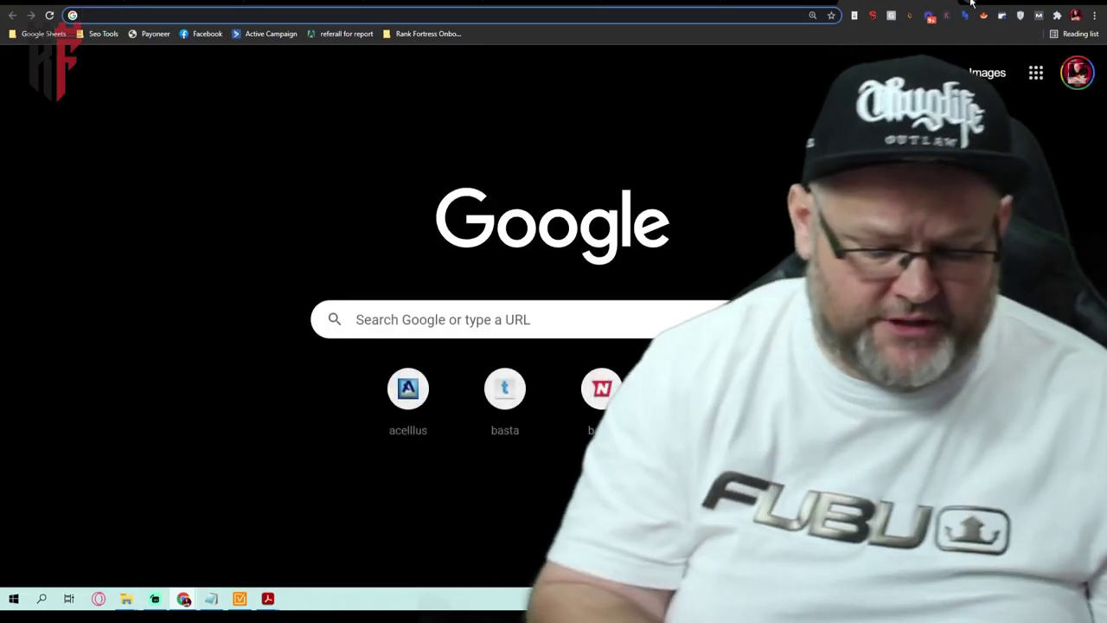
text(gag)
key(Return)
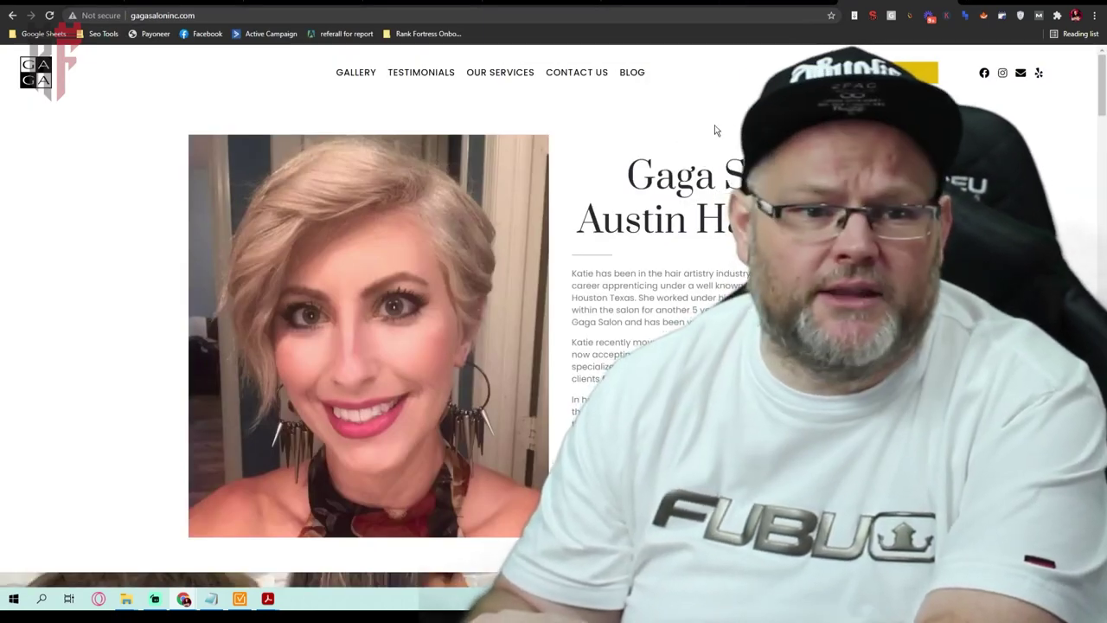
From the Acrobat map-scan report, open Red Stella Hair Salon's Google Maps listing.
mouse_move(270, 600)
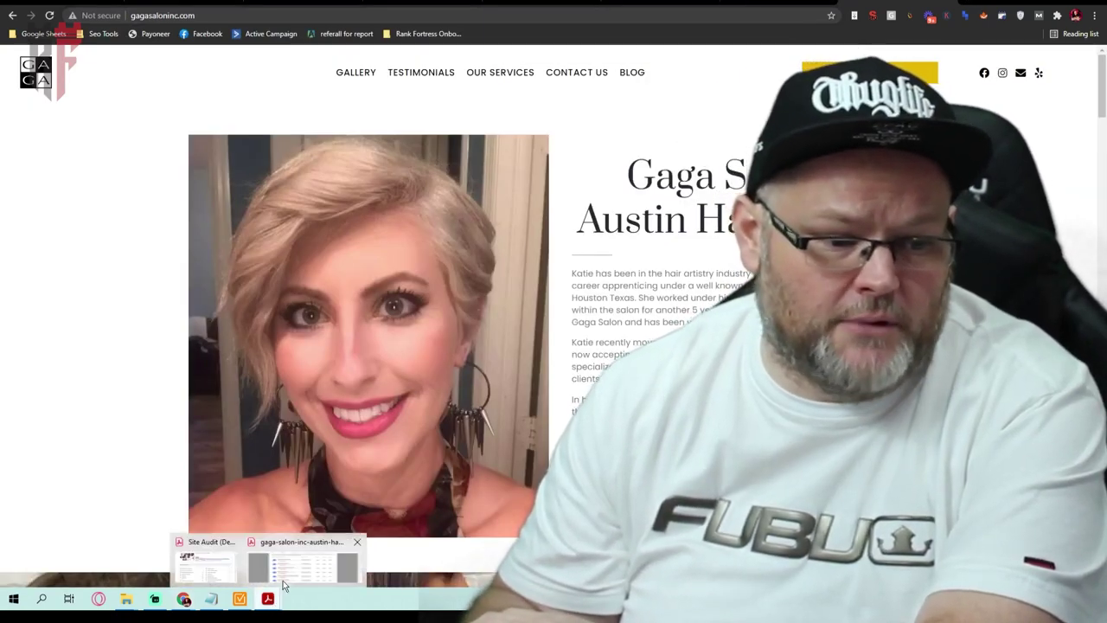
click(290, 564)
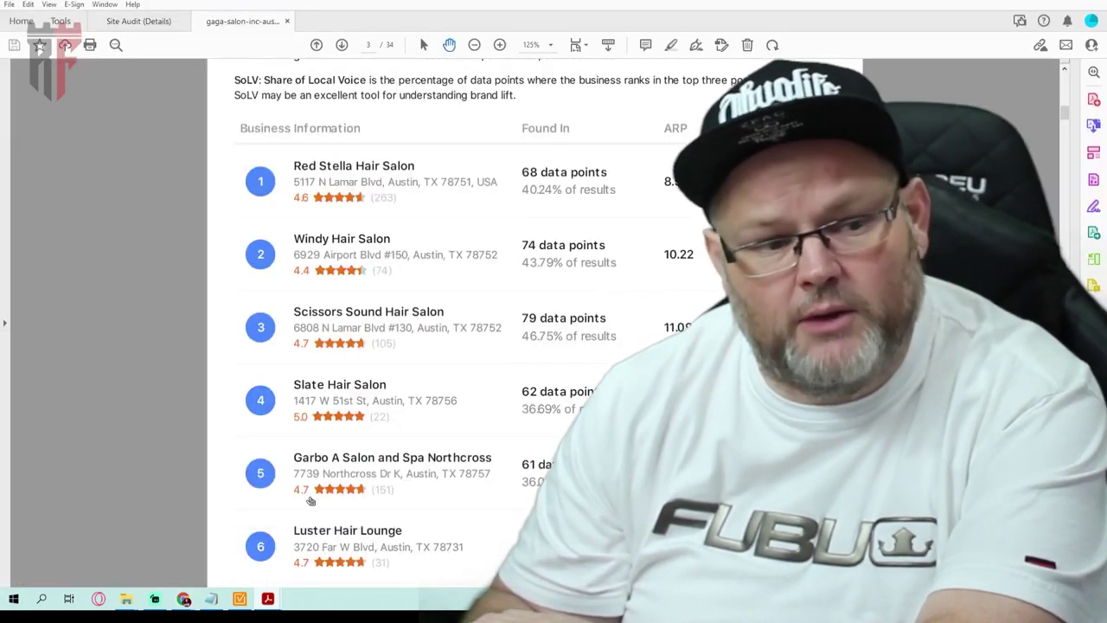
click(405, 169)
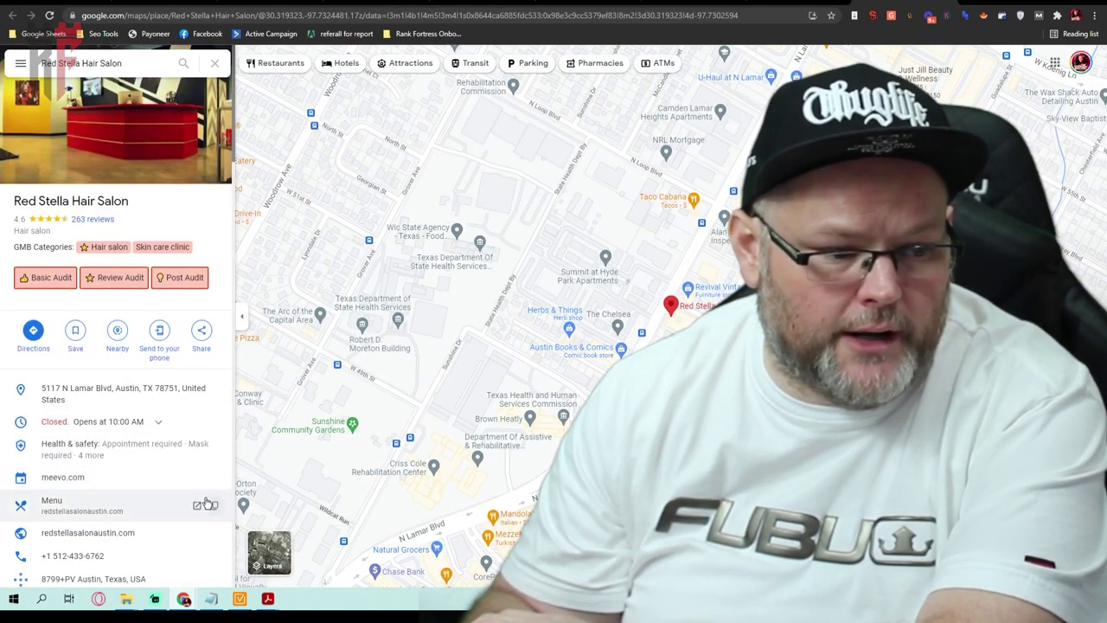
Visit redstellasalonaustin.com from the map listing and scroll to its map and footer and back.
click(198, 507)
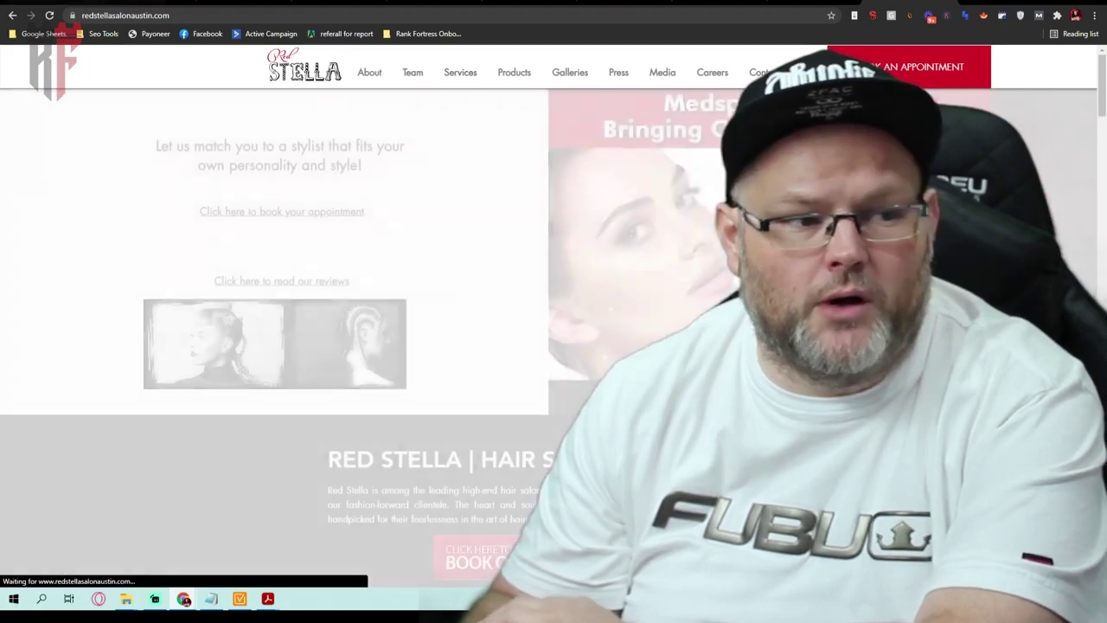
scroll(9, 68, down, 10)
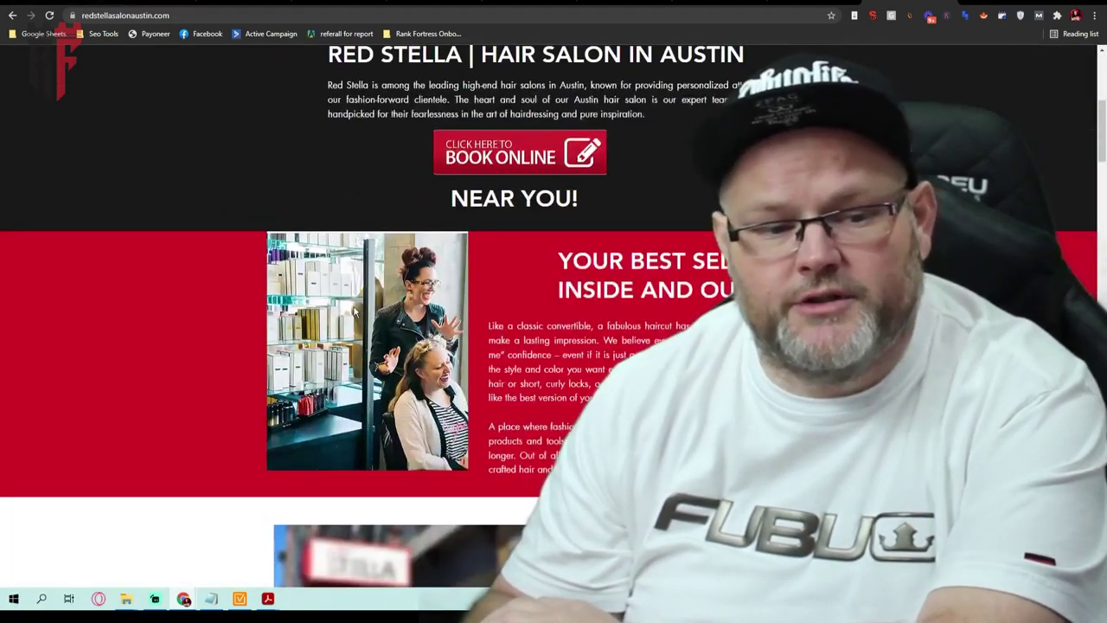
scroll(347, 300, down, 12)
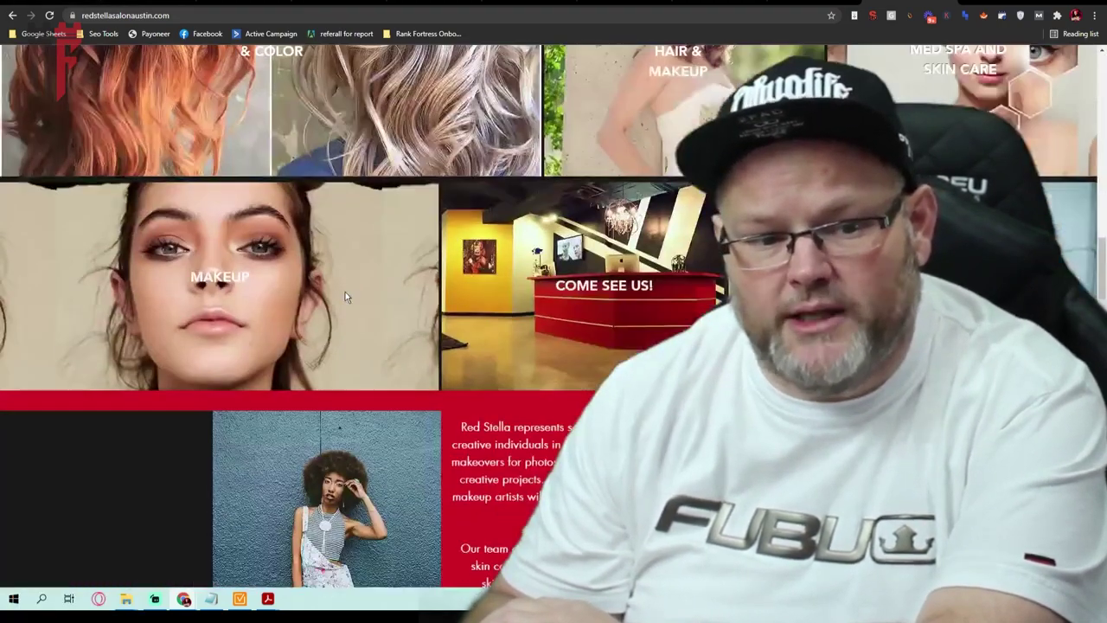
scroll(347, 300, down, 12)
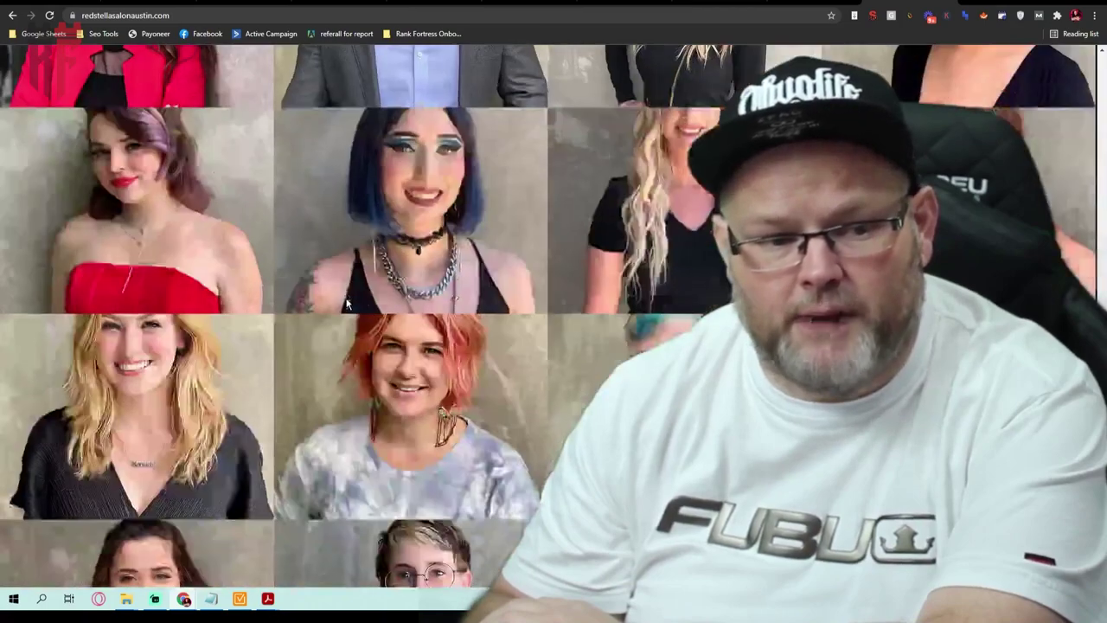
scroll(352, 302, down, 10)
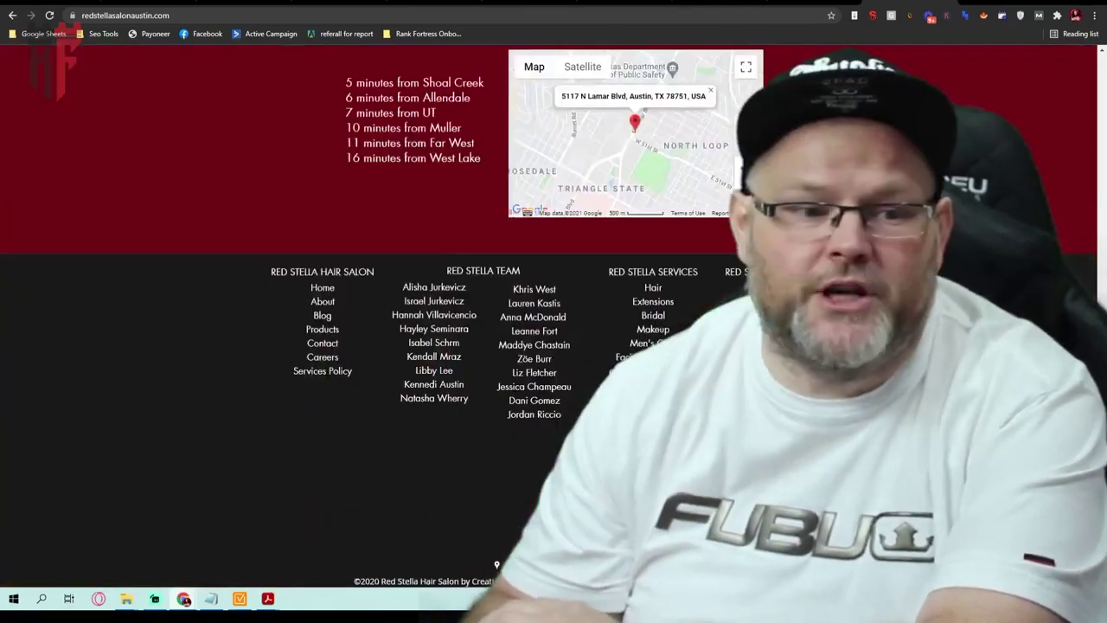
scroll(554, 312, up, 3)
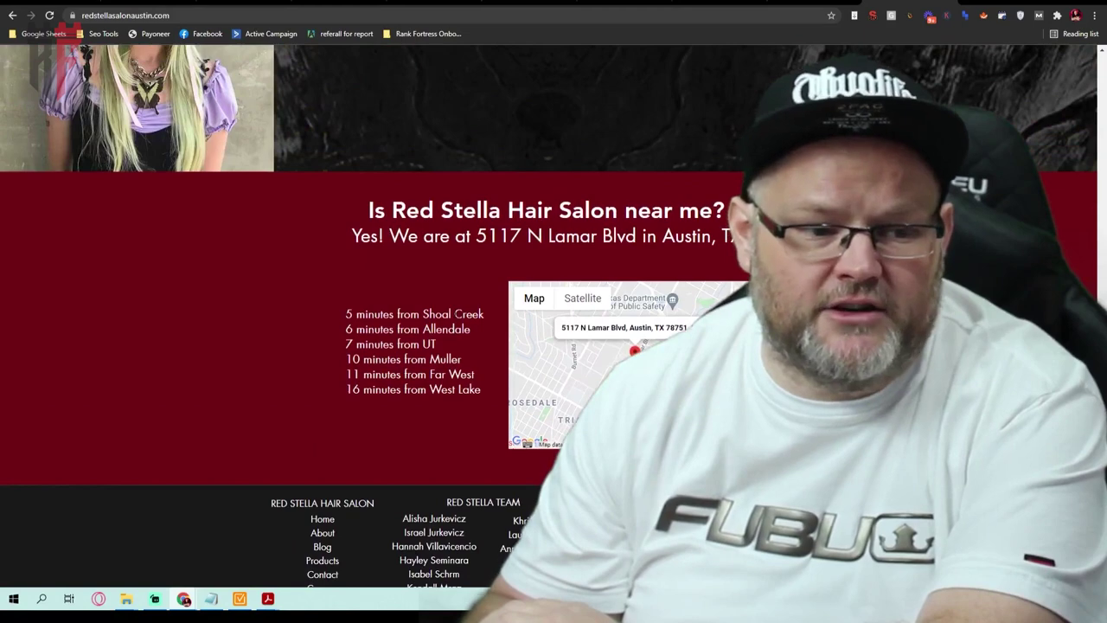
scroll(377, 312, down, 1)
scroll(510, 446, down, 3)
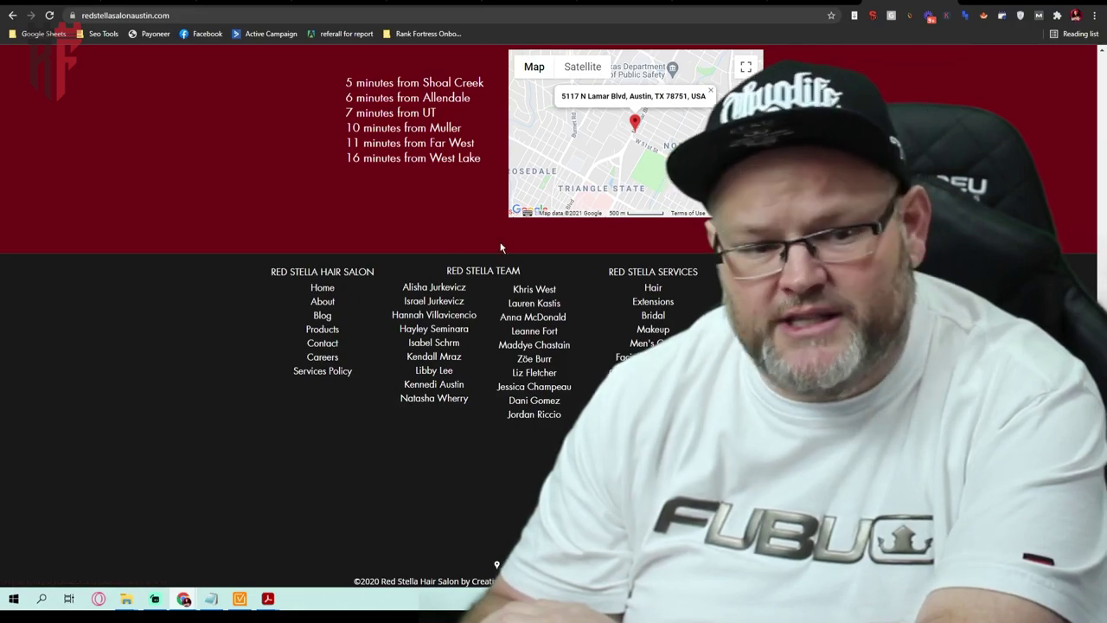
scroll(554, 320, up, 20)
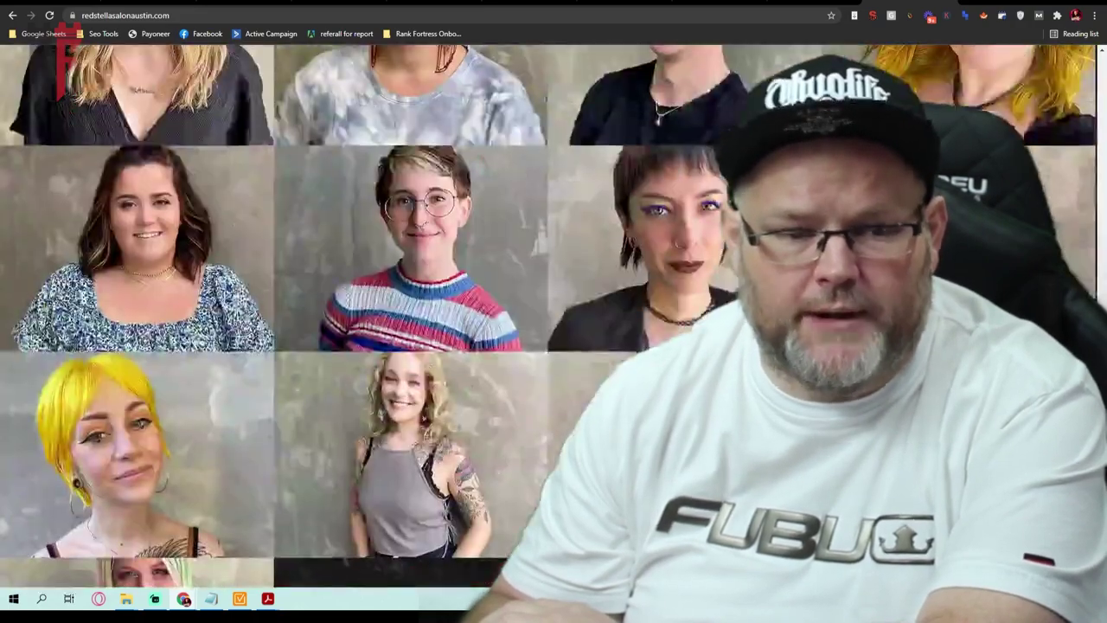
scroll(623, 353, up, 15)
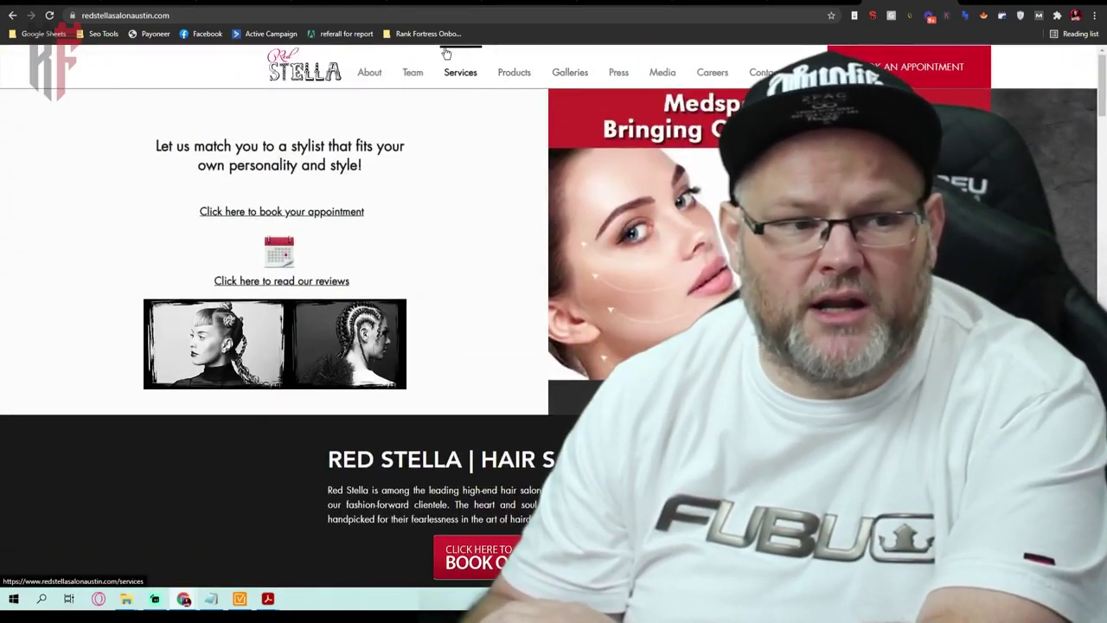
click(314, 15)
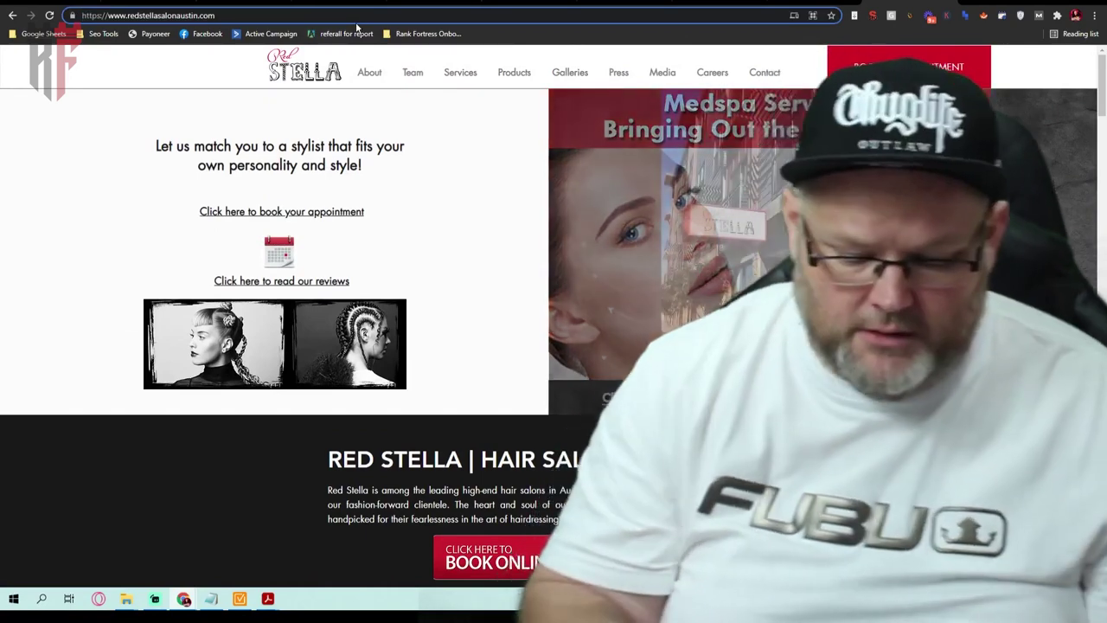
key(End)
text(sitempa)
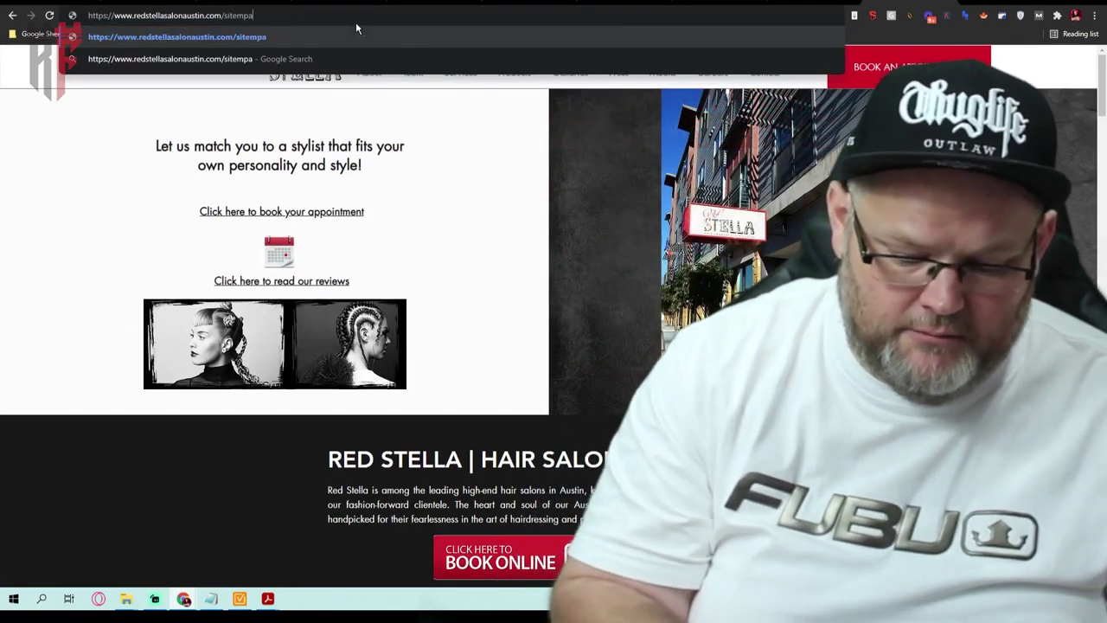
text(.xml)
key(Return)
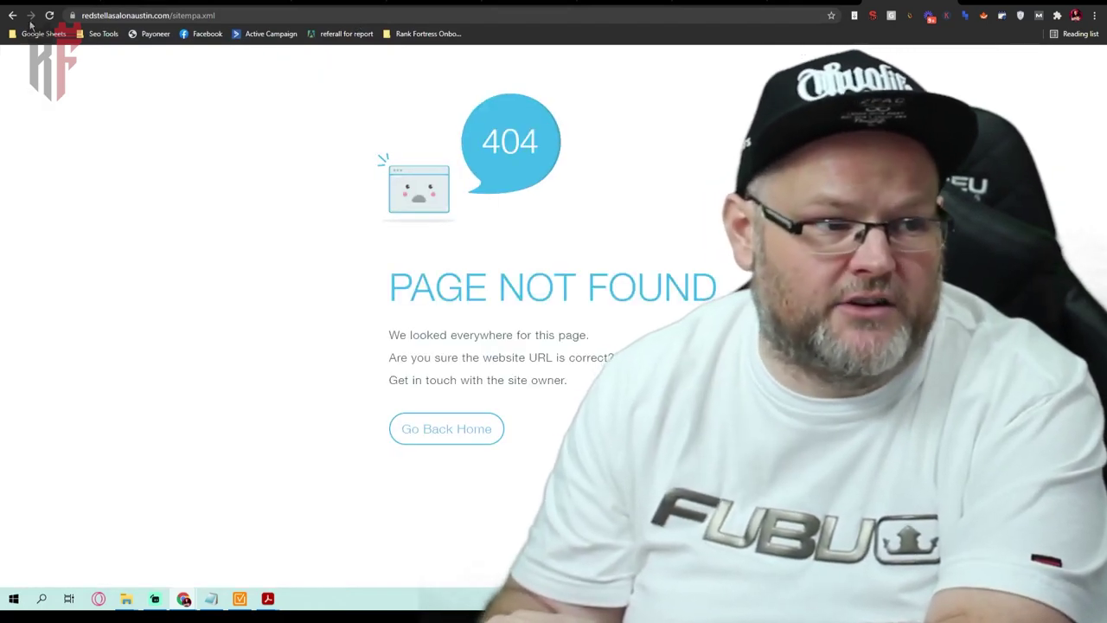
key(alt+Left)
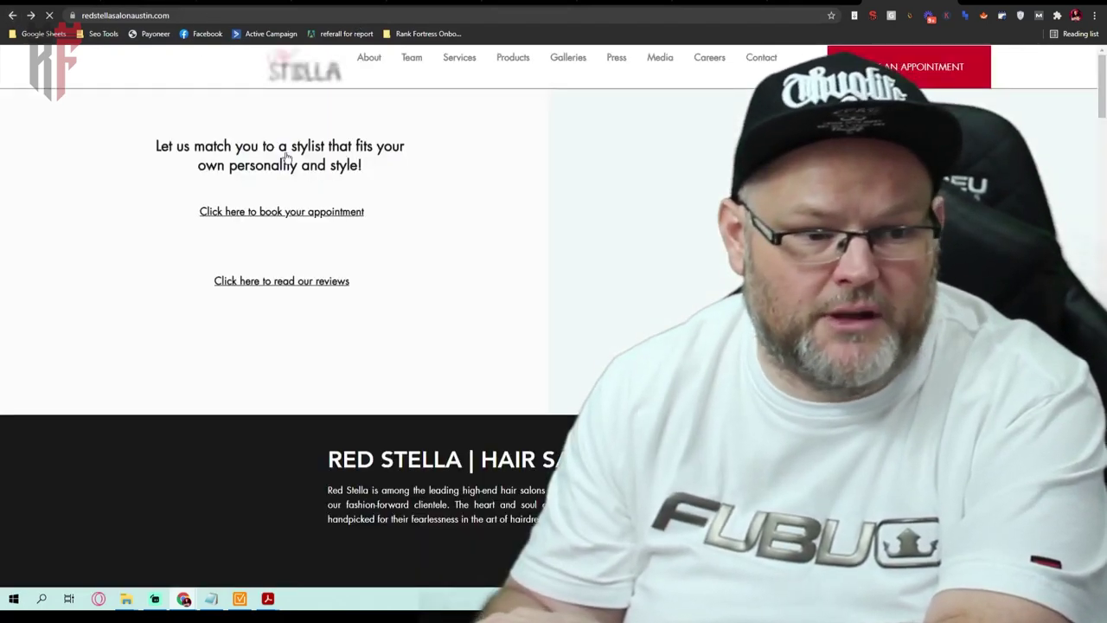
scroll(291, 129, down, 20)
scroll(292, 132, down, 20)
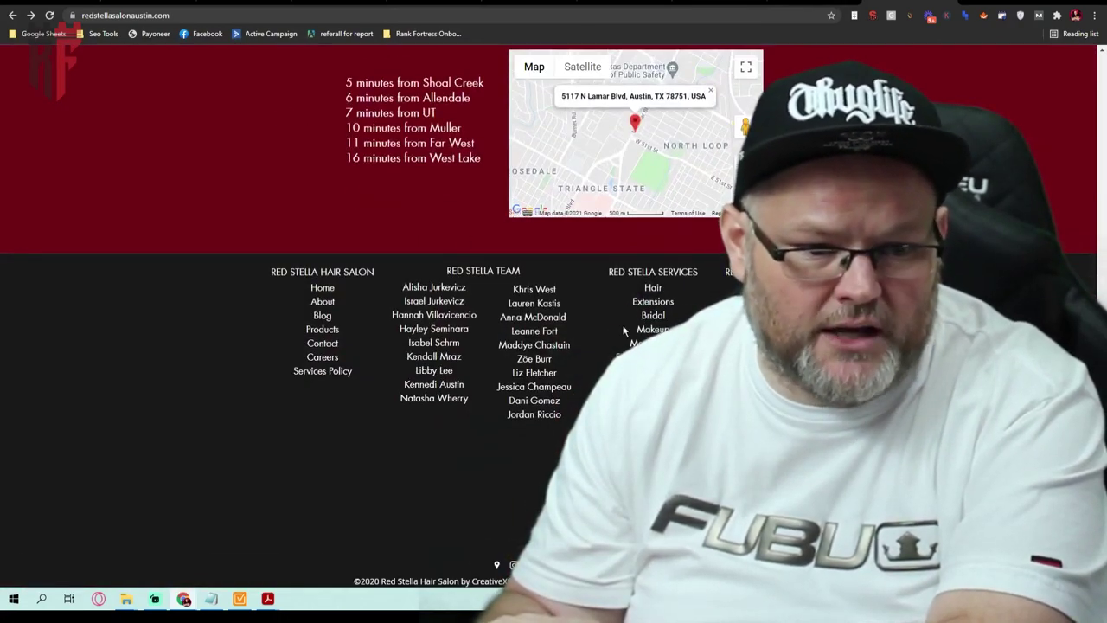
scroll(544, 279, up, 20)
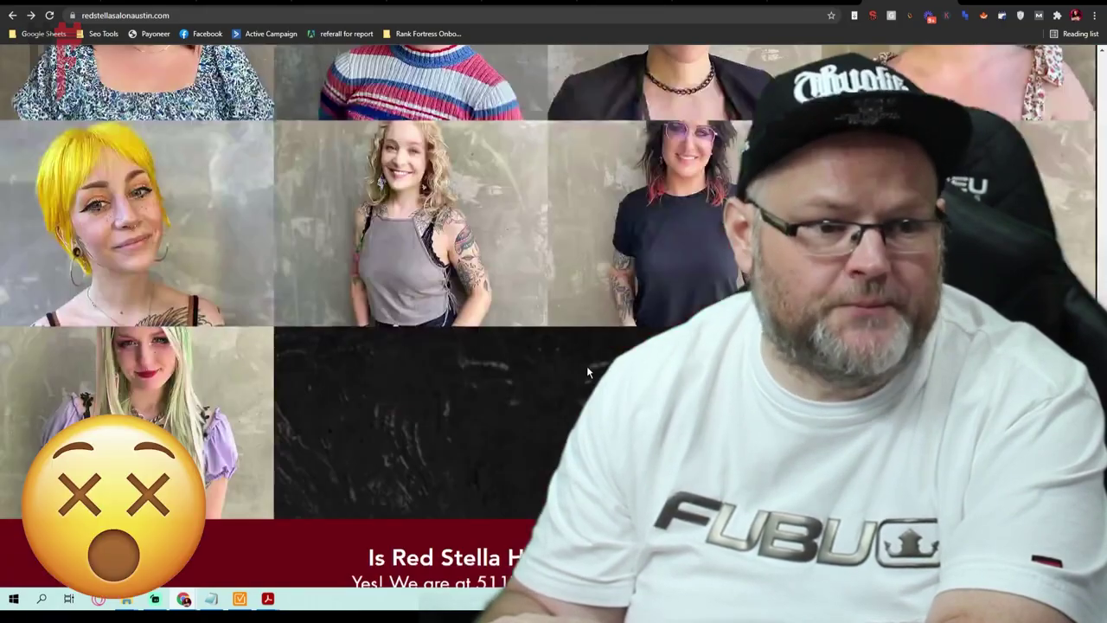
scroll(543, 278, up, 20)
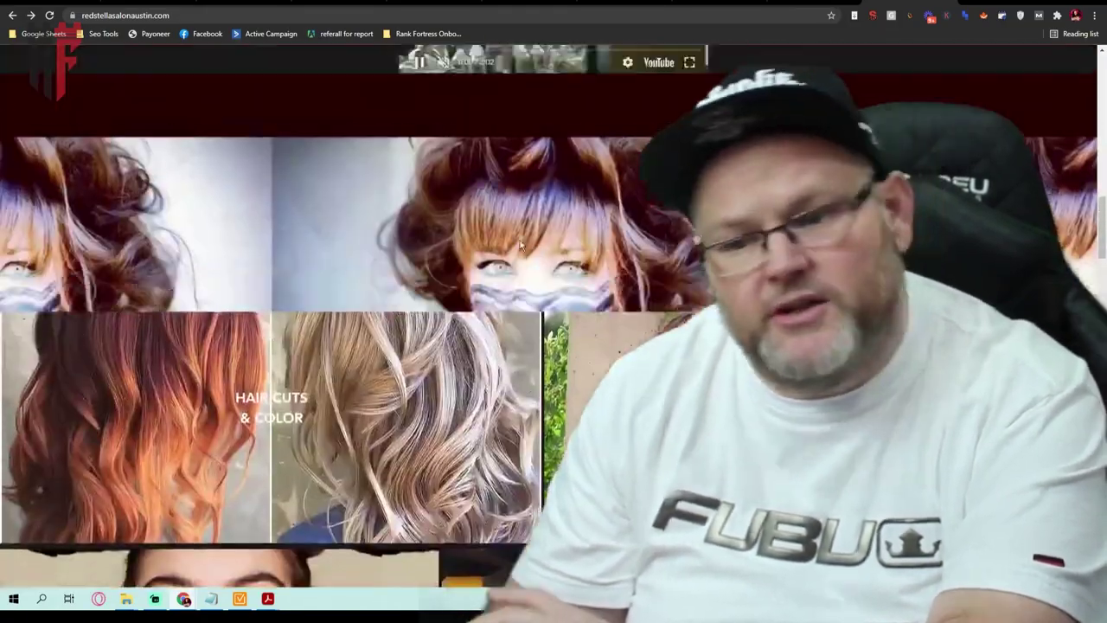
scroll(497, 220, up, 2)
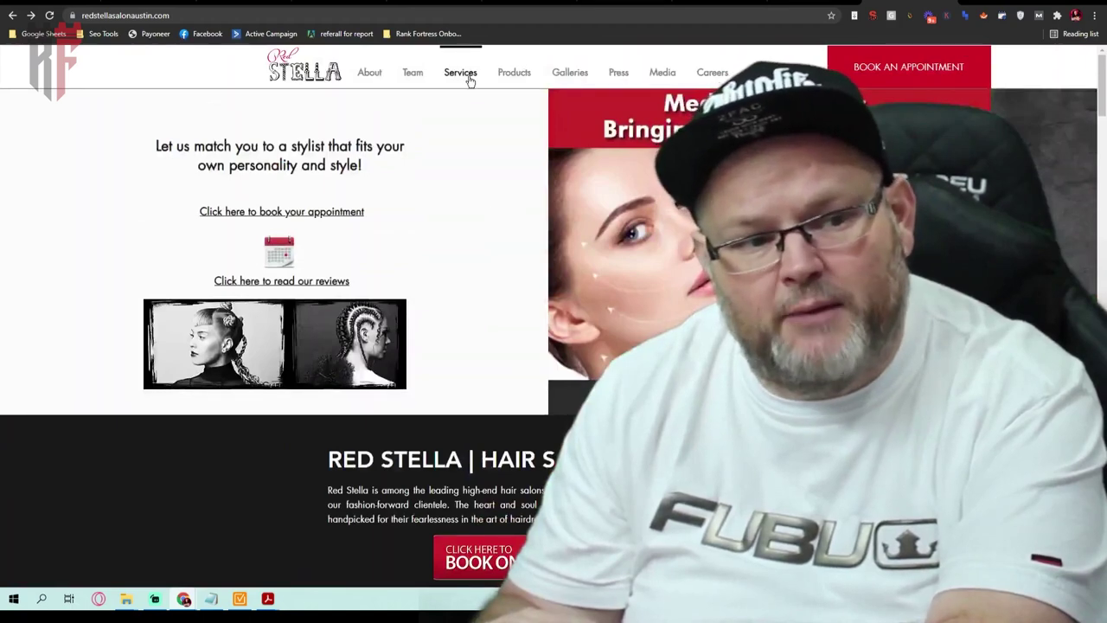
Check Red Stella's Products and Media pages, then go back to Products.
click(515, 73)
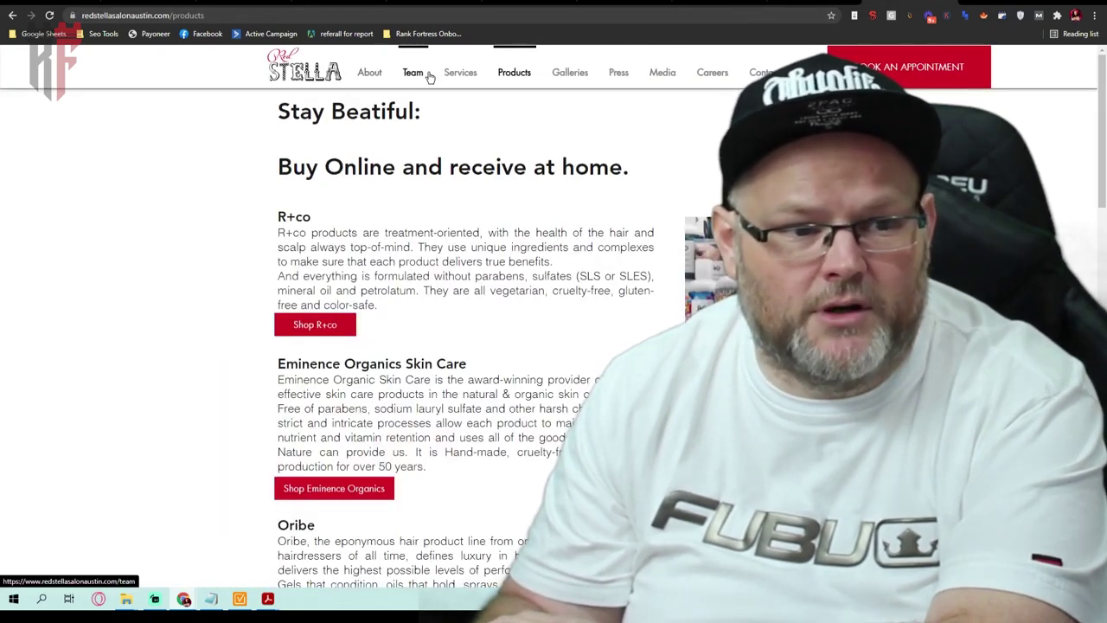
click(664, 74)
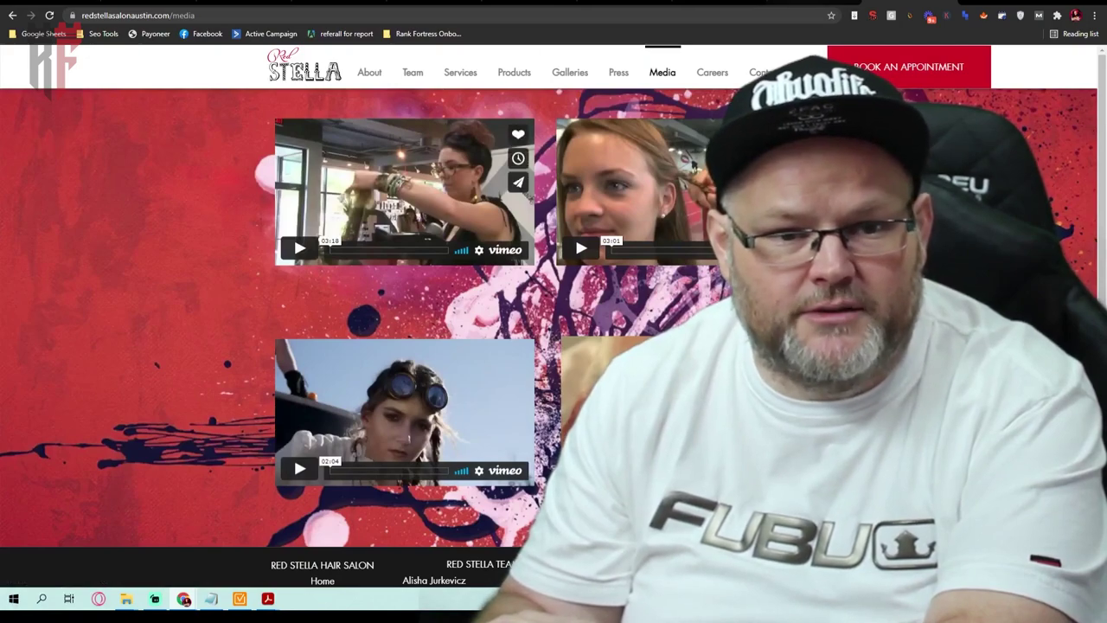
click(12, 15)
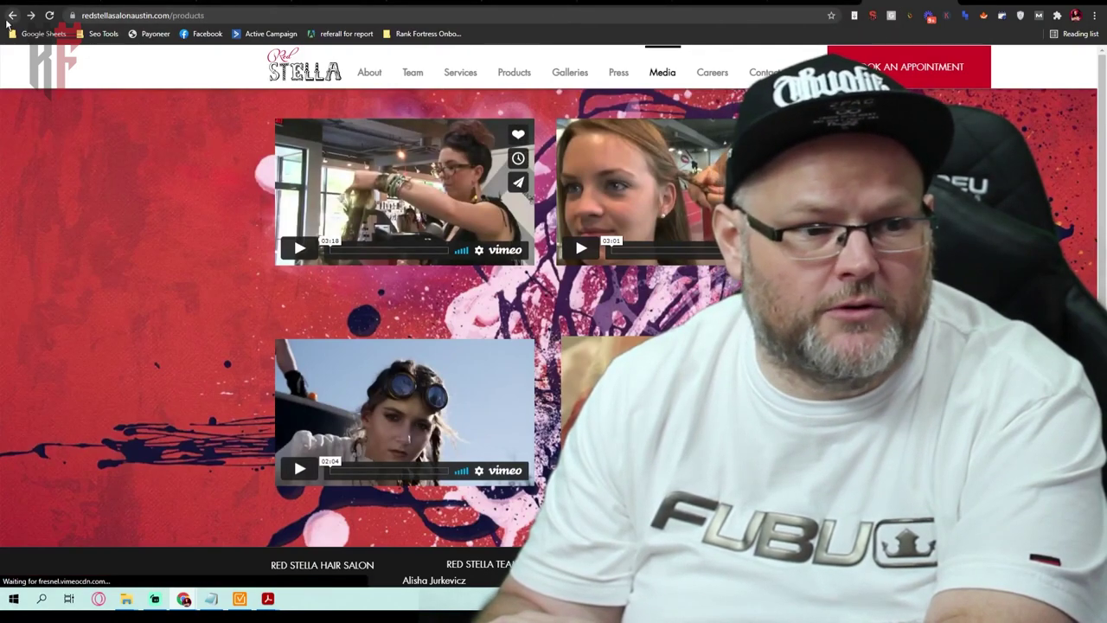
View the Team page's Owners and Hair Specialists portraits.
click(412, 75)
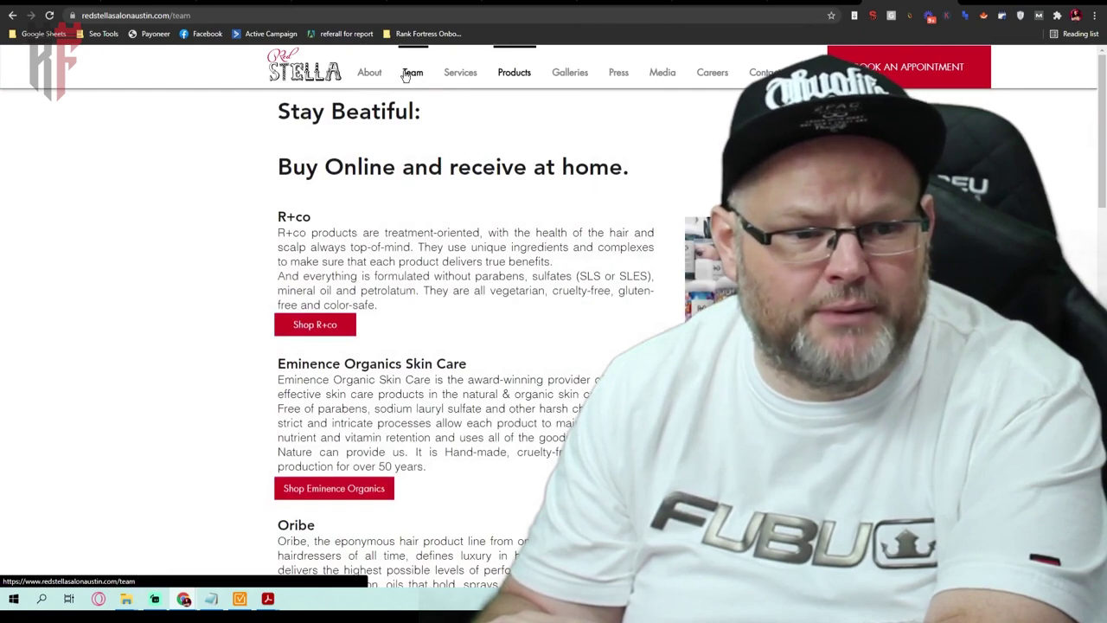
scroll(474, 173, down, 5)
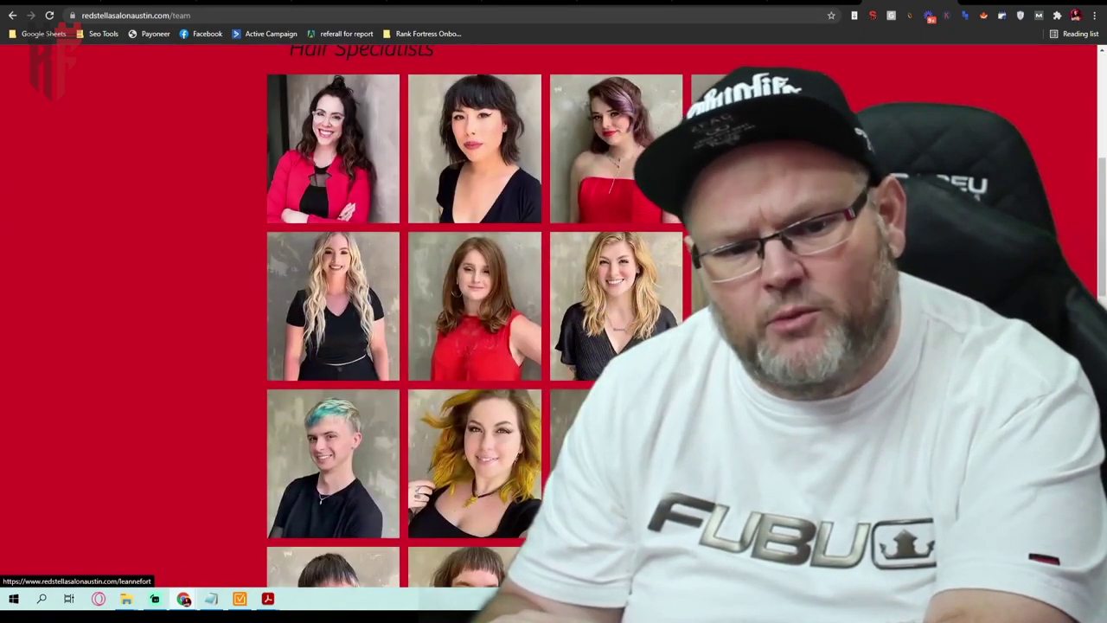
scroll(493, 373, down, 10)
scroll(492, 373, up, 12)
scroll(489, 344, up, 3)
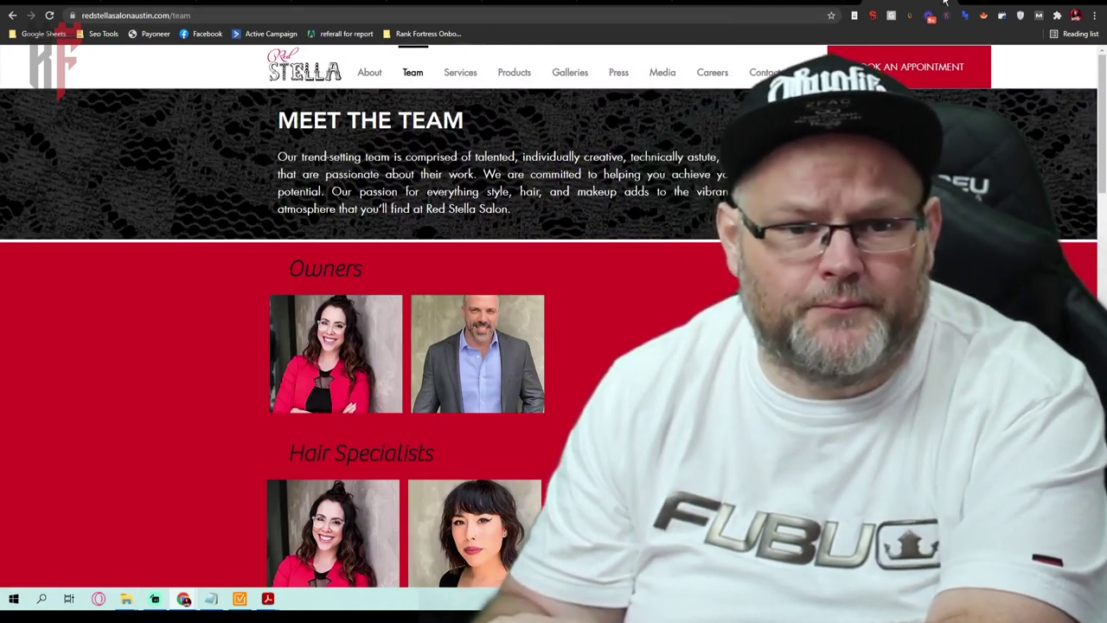
Check the Red Stella Maps and Gaga Salon tabs, then follow the map-scan PDF's Windy Hair Salon link to its Maps listing.
click(955, 4)
click(952, 3)
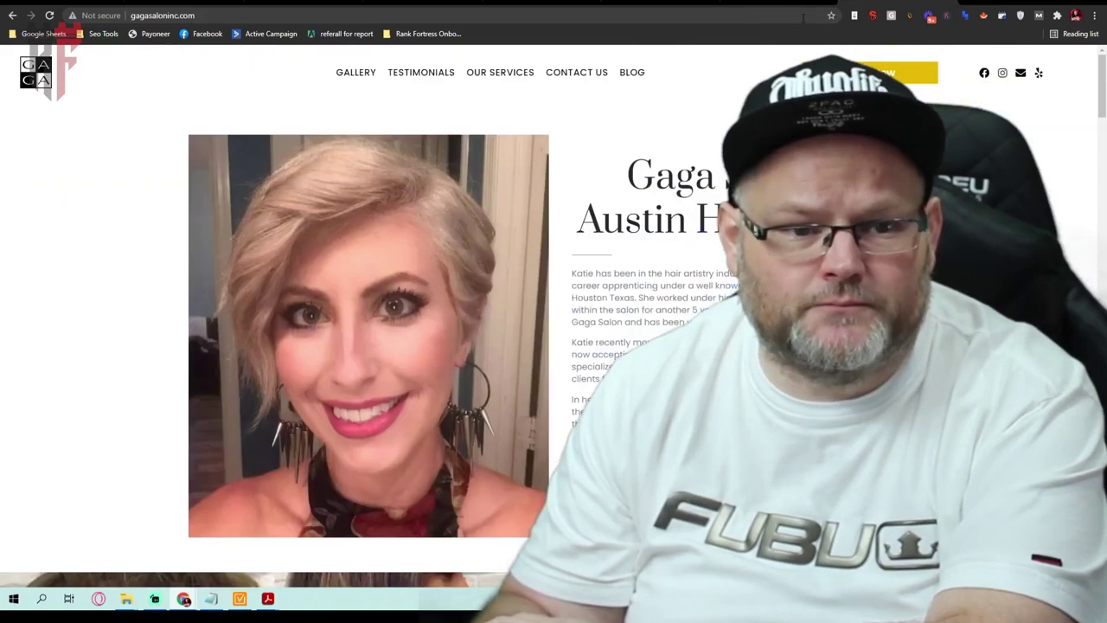
click(269, 576)
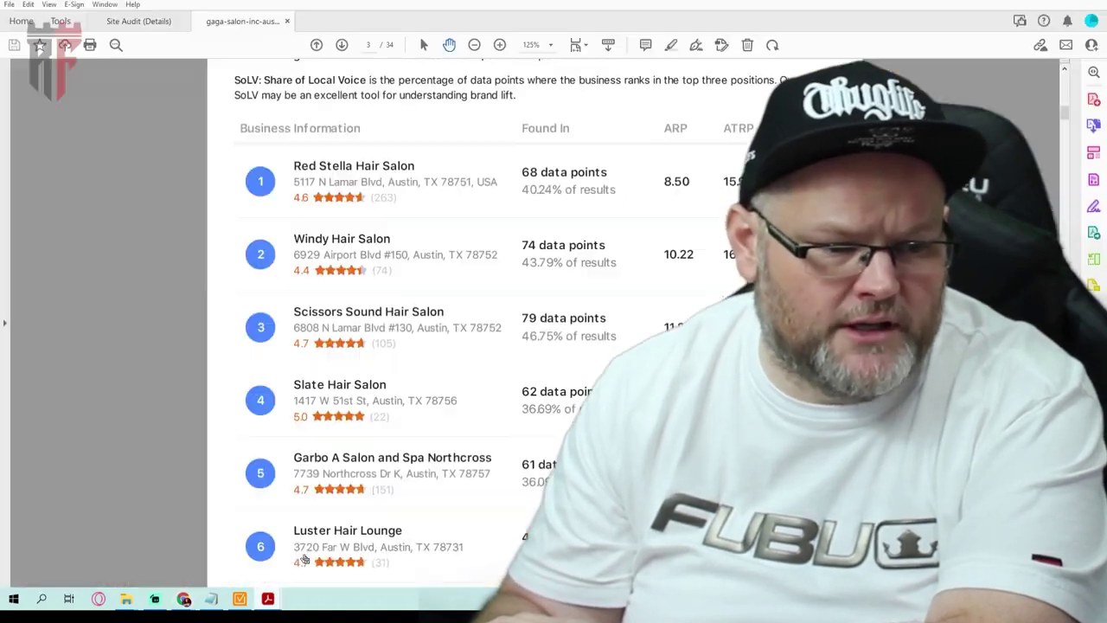
click(396, 239)
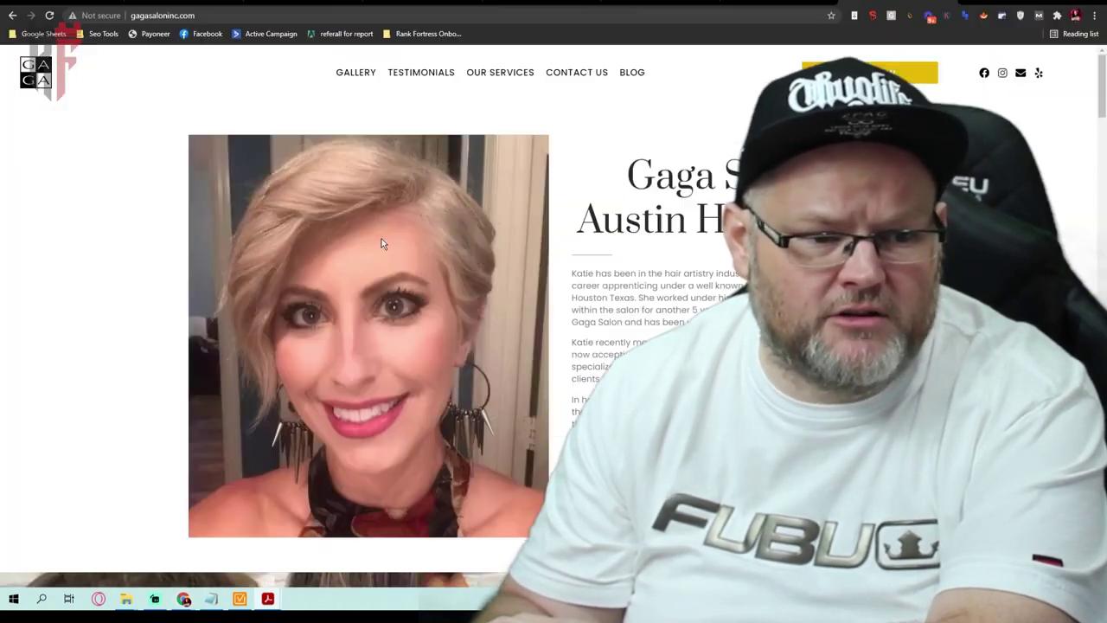